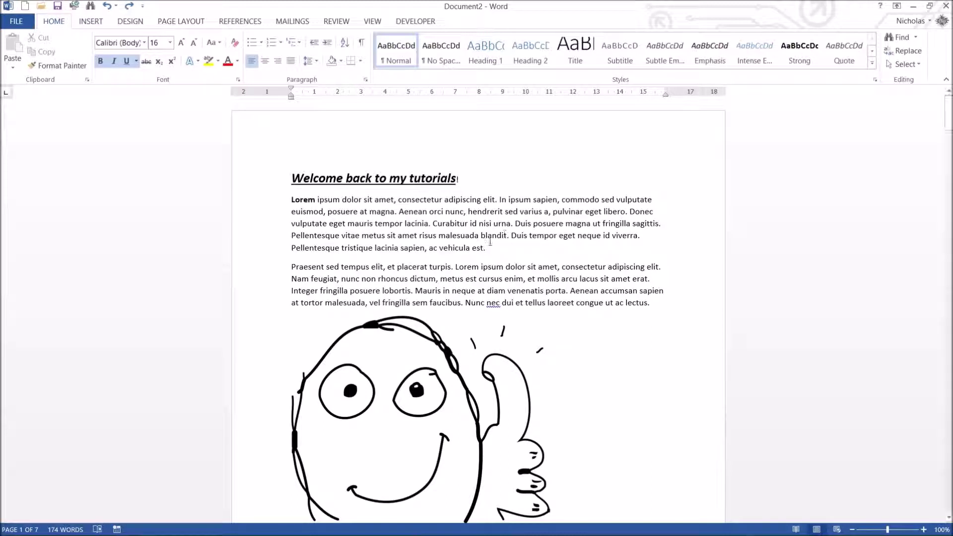
- Clear all formatting from the heading line so it becomes plain text
{"action": "left_click", "coordinate": [526, 342]}
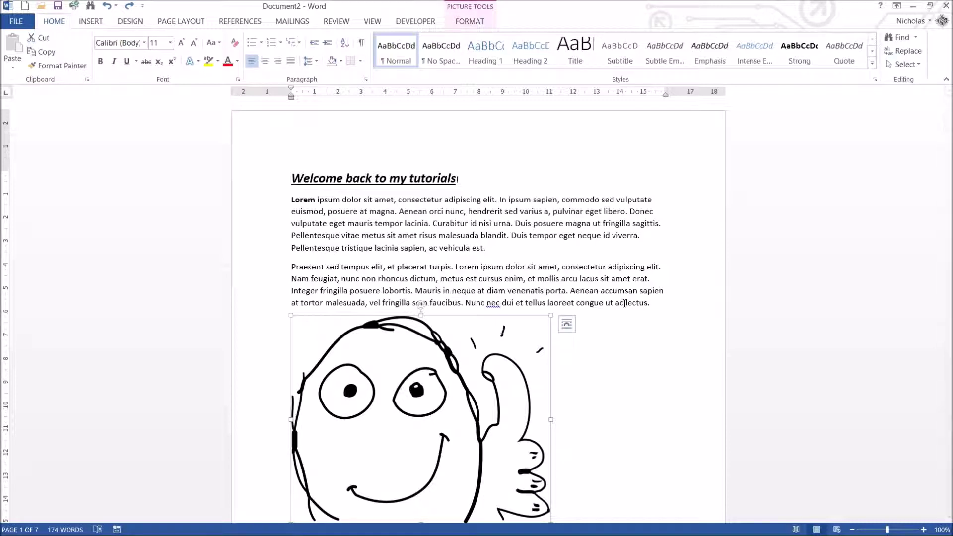
{"action": "left_click", "coordinate": [624, 303]}
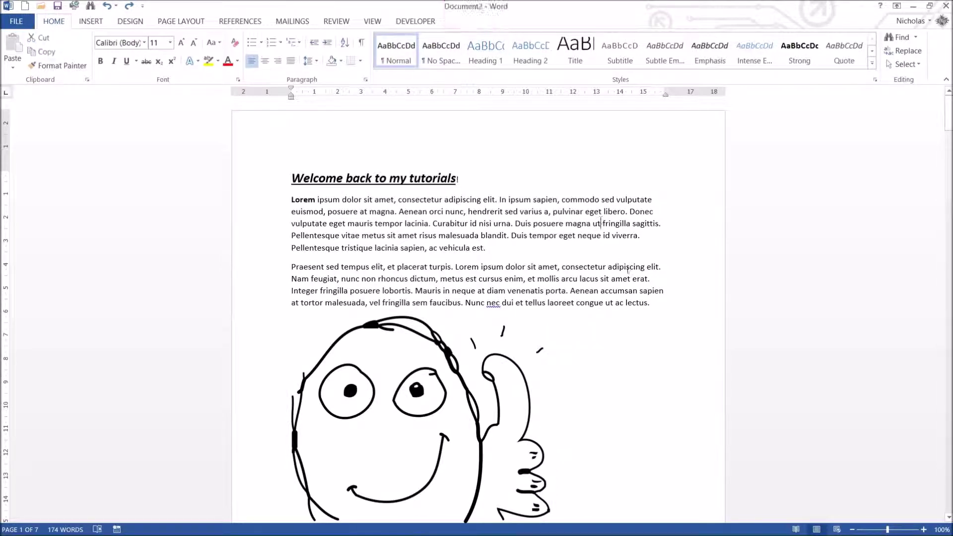
{"action": "scroll", "coordinate": [449, 102], "scroll_direction": "down", "scroll_amount": 3}
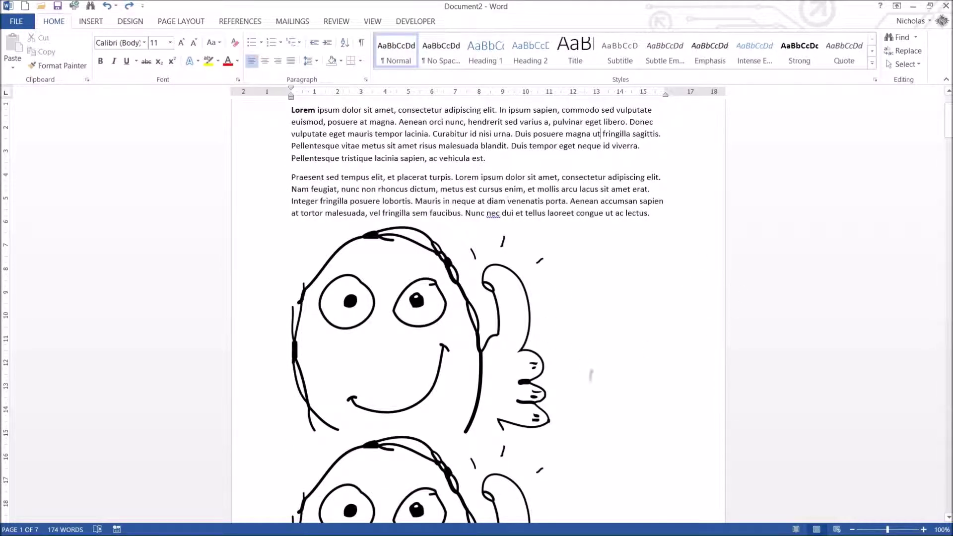
{"action": "scroll", "coordinate": [632, 415], "scroll_direction": "up", "scroll_amount": 3}
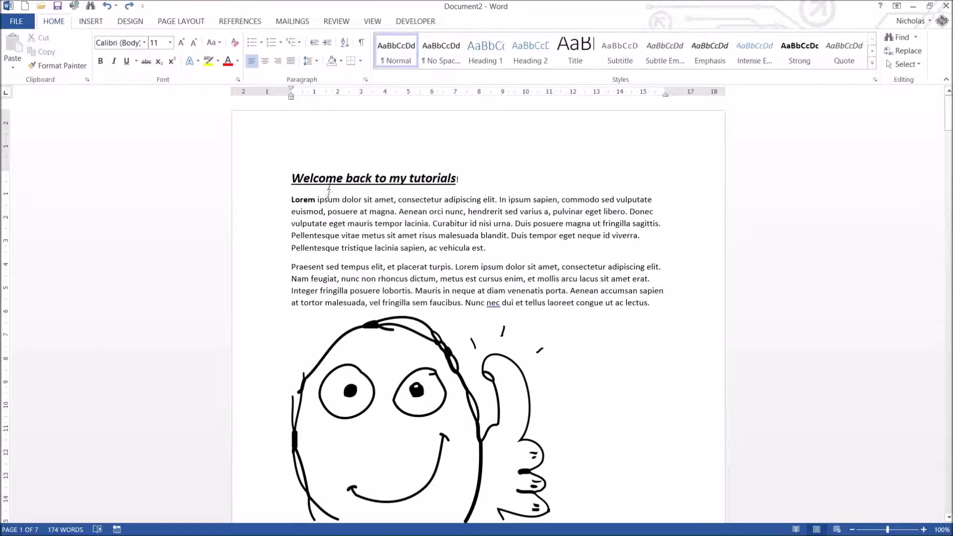
{"action": "left_click_drag", "start_coordinate": [290, 179], "coordinate": [494, 183]}
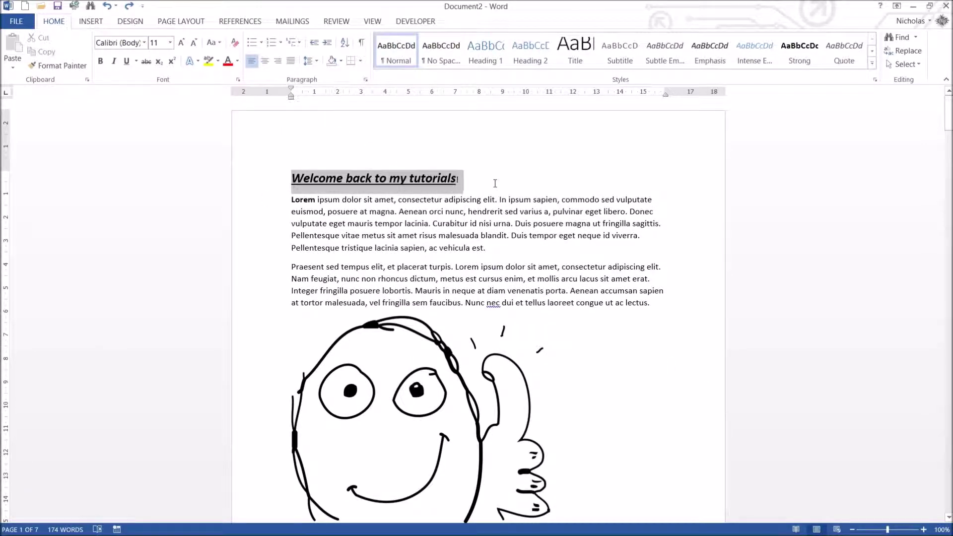
{"action": "left_click", "coordinate": [476, 190]}
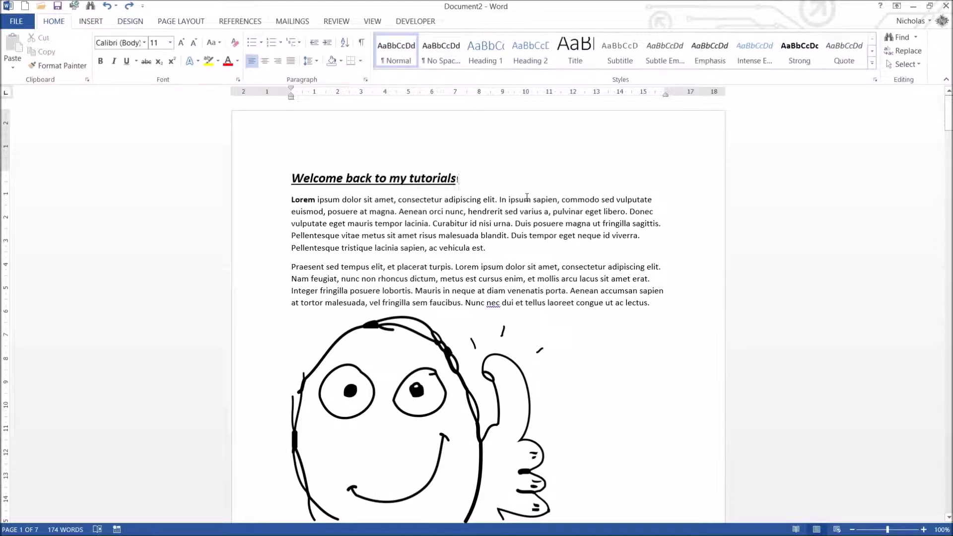
{"action": "left_click", "coordinate": [253, 179]}
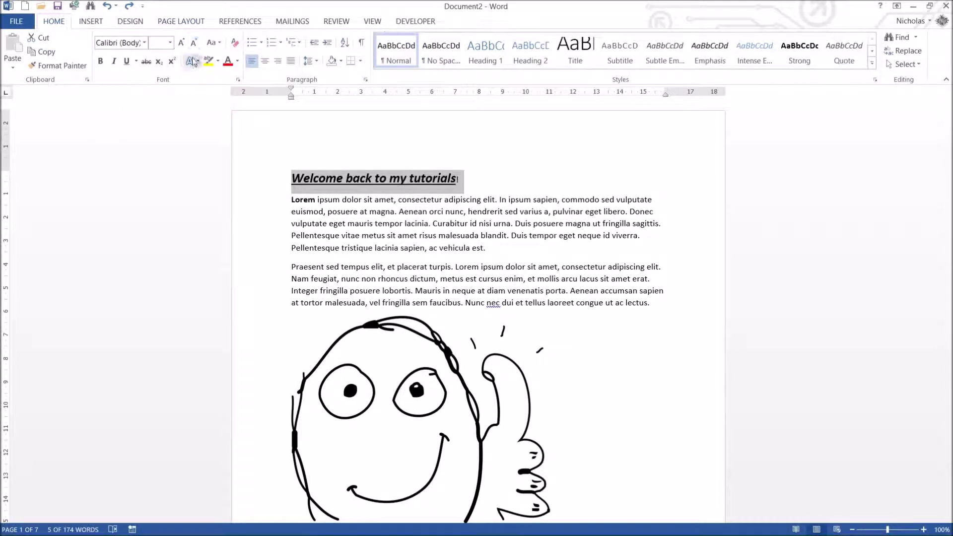
{"action": "left_click", "coordinate": [235, 42]}
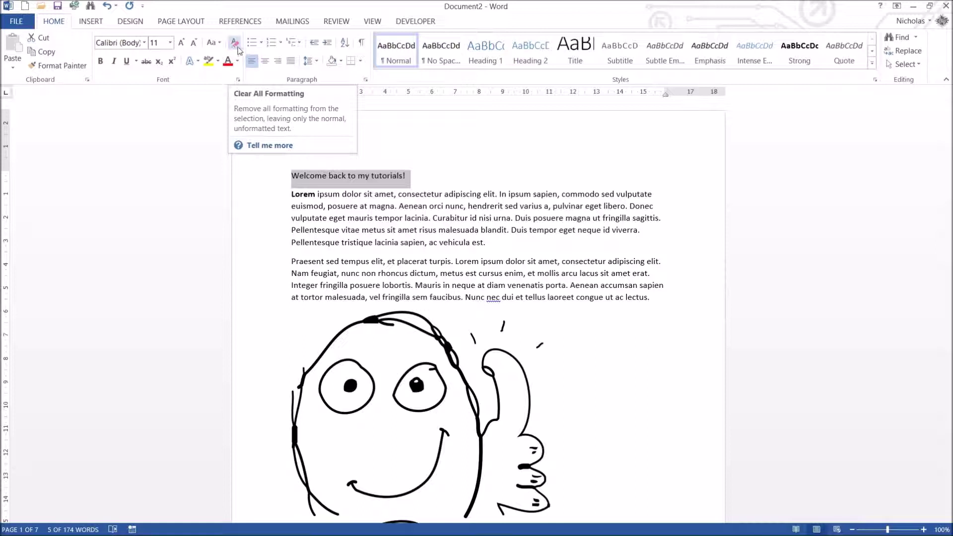
- Undo the heading's cleared formatting, then clear its formatting again
{"action": "key", "text": "ctrl+z"}
{"action": "left_click", "coordinate": [476, 179]}
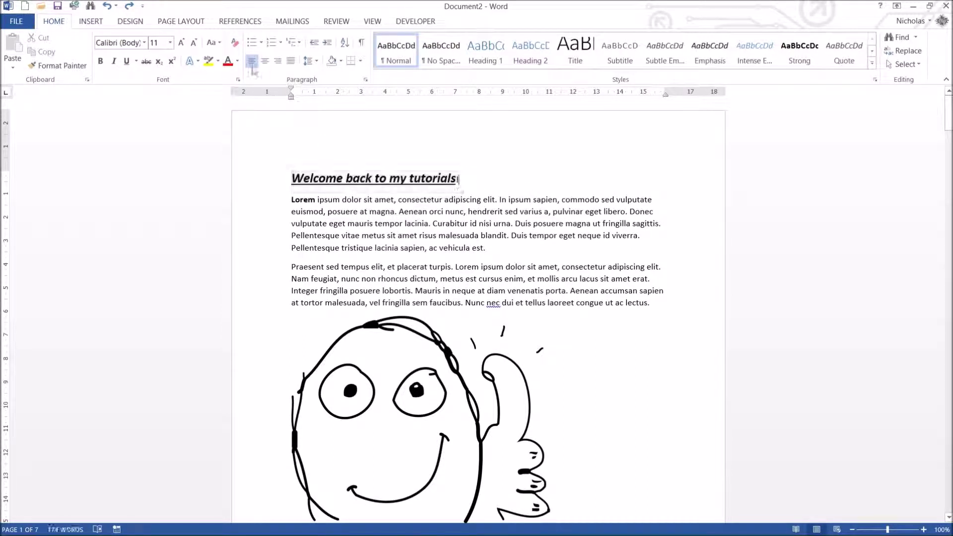
{"action": "left_click_drag", "start_coordinate": [484, 174], "coordinate": [265, 180]}
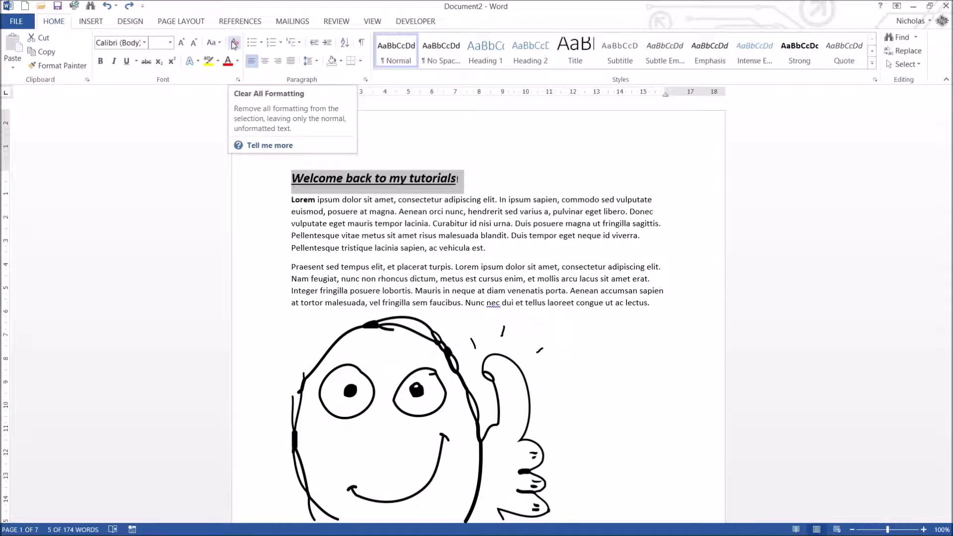
{"action": "left_click", "coordinate": [233, 45]}
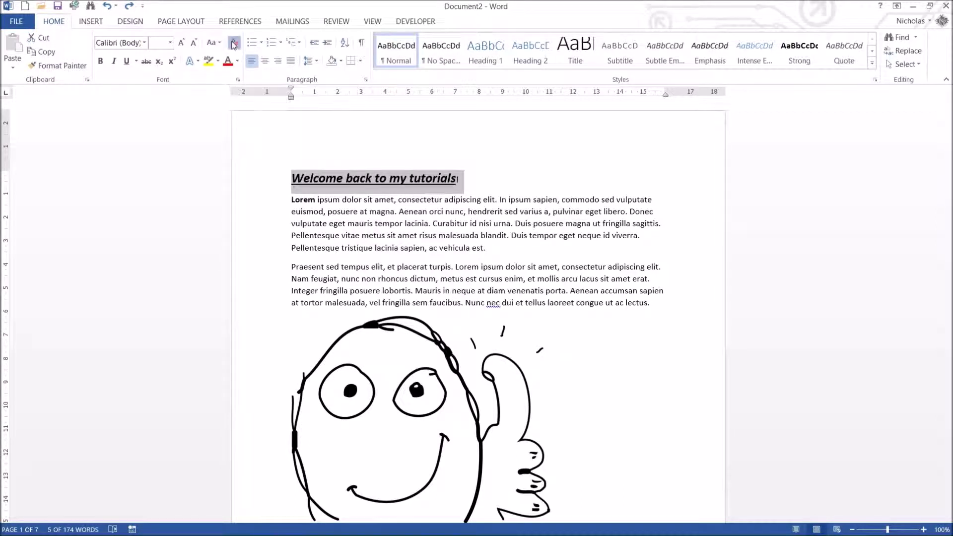
{"action": "left_click", "coordinate": [475, 180]}
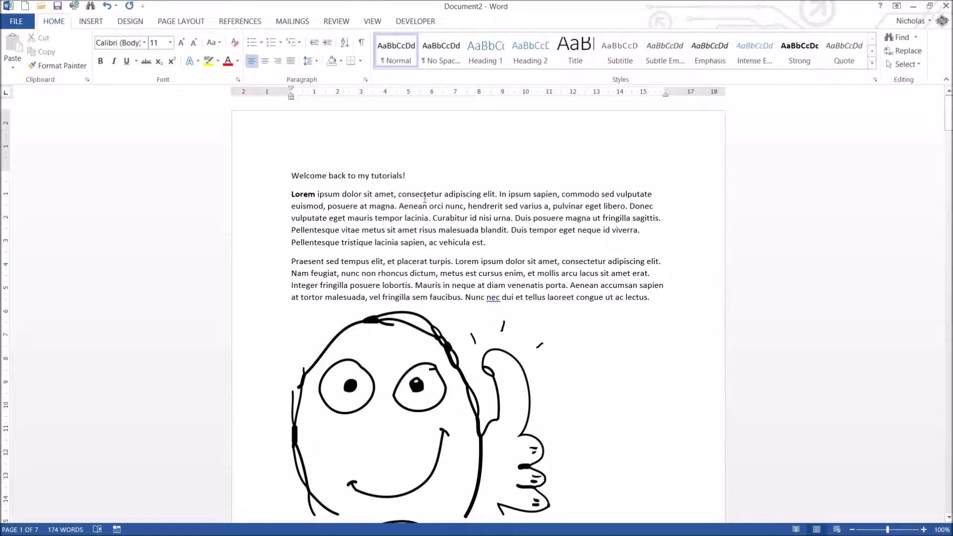
- Clear all formatting from both body paragraphs, including the bold 'Lorem'
{"action": "double_click", "coordinate": [300, 194]}
{"action": "left_click_drag", "start_coordinate": [651, 300], "coordinate": [291, 194]}
{"action": "left_click", "coordinate": [234, 44]}
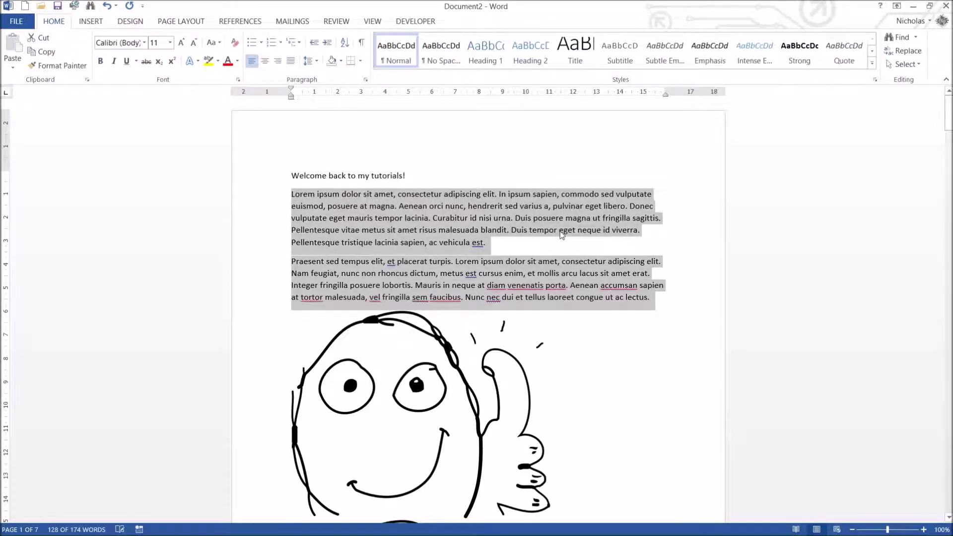
{"action": "left_click", "coordinate": [560, 230]}
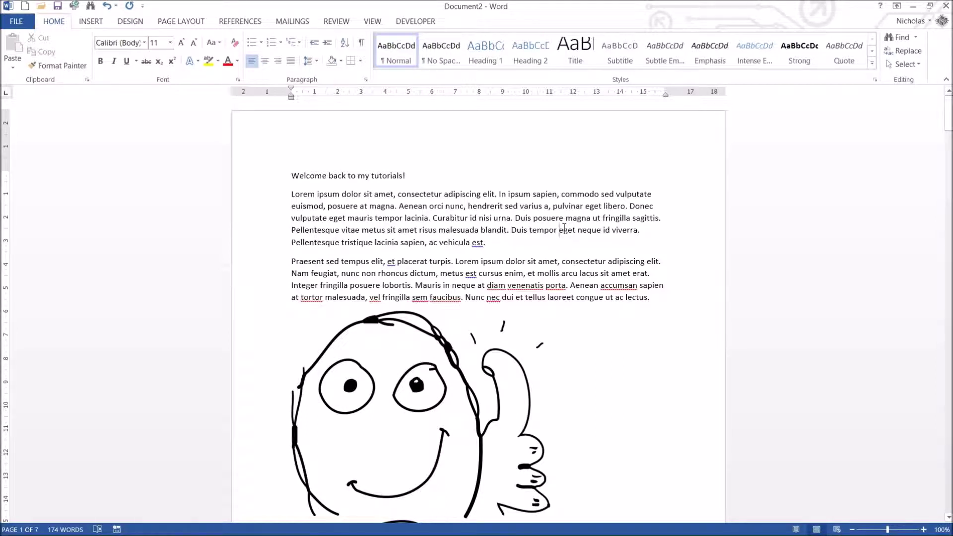
- Undo the cleared formatting on the body paragraphs and the heading
{"action": "left_click", "coordinate": [106, 6]}
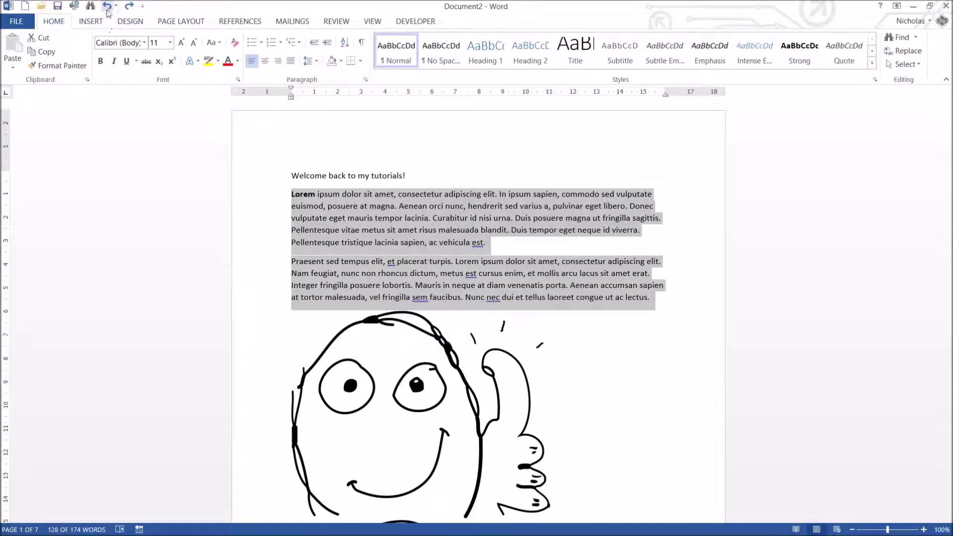
{"action": "left_click", "coordinate": [107, 6]}
{"action": "left_click", "coordinate": [515, 260]}
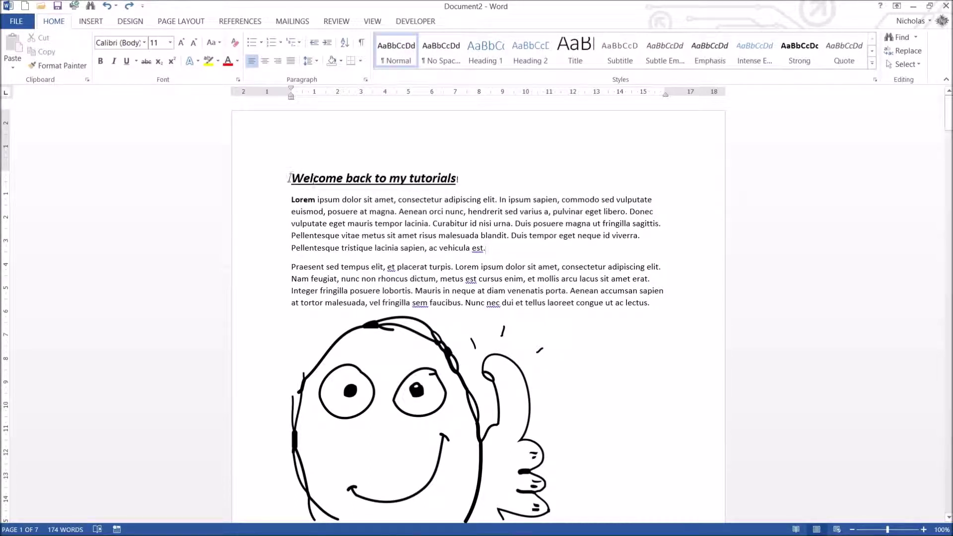
{"action": "triple_click", "coordinate": [446, 188]}
{"action": "left_click", "coordinate": [510, 195]}
- Undo several more edits to restore the bold italic underlined heading and bold 'Lorem'
{"action": "key", "text": "ctrl+z"}
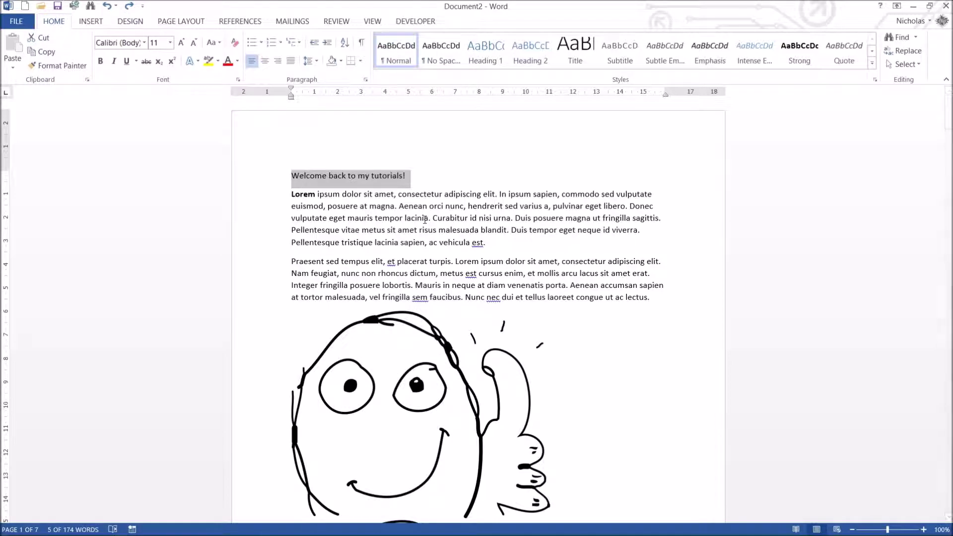
{"action": "left_click", "coordinate": [106, 6]}
{"action": "left_click", "coordinate": [107, 6]}
{"action": "left_click", "coordinate": [107, 6]}
{"action": "left_click", "coordinate": [107, 6]}
{"action": "left_click", "coordinate": [107, 6]}
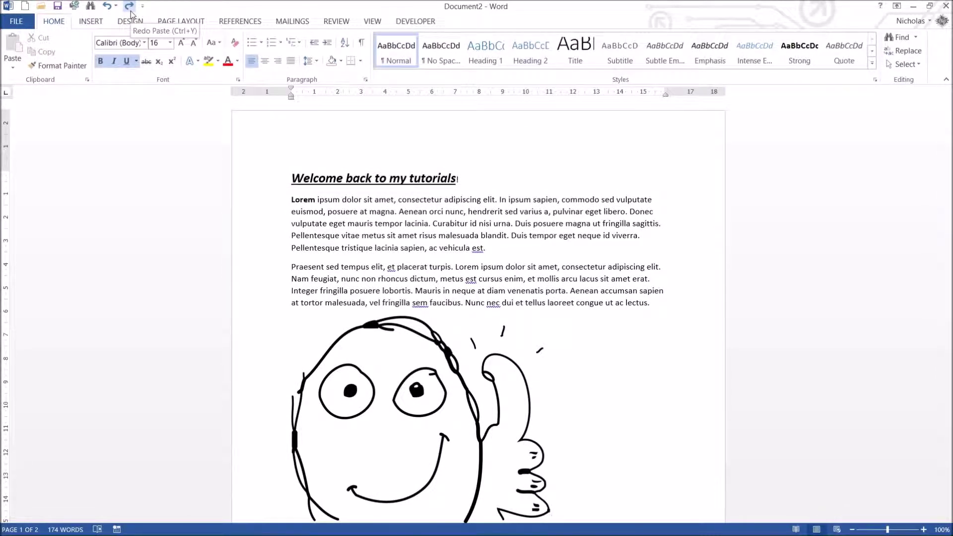
{"action": "left_click", "coordinate": [512, 183]}
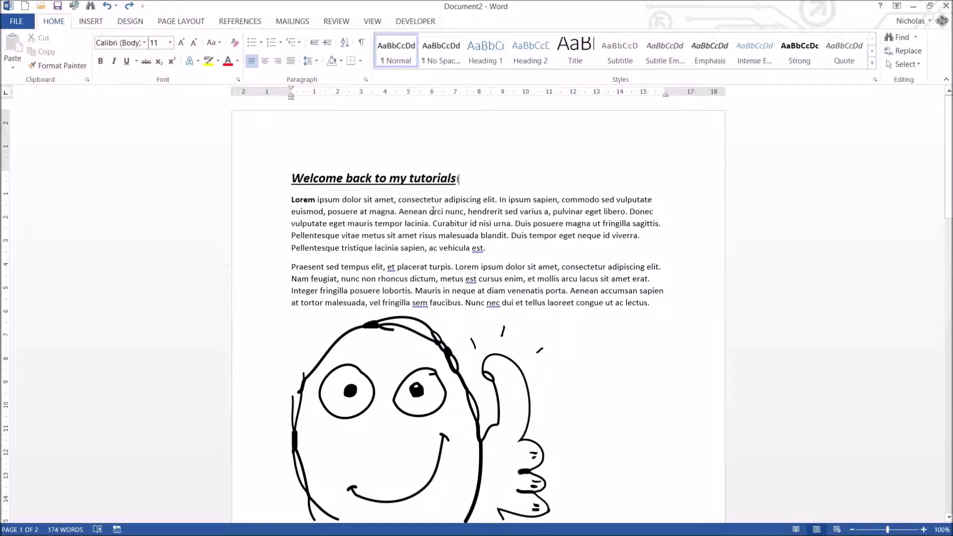
- Bold 'consectetur' and 'Aenean', then repeat the bold on 'Curabitur'
{"action": "double_click", "coordinate": [413, 201]}
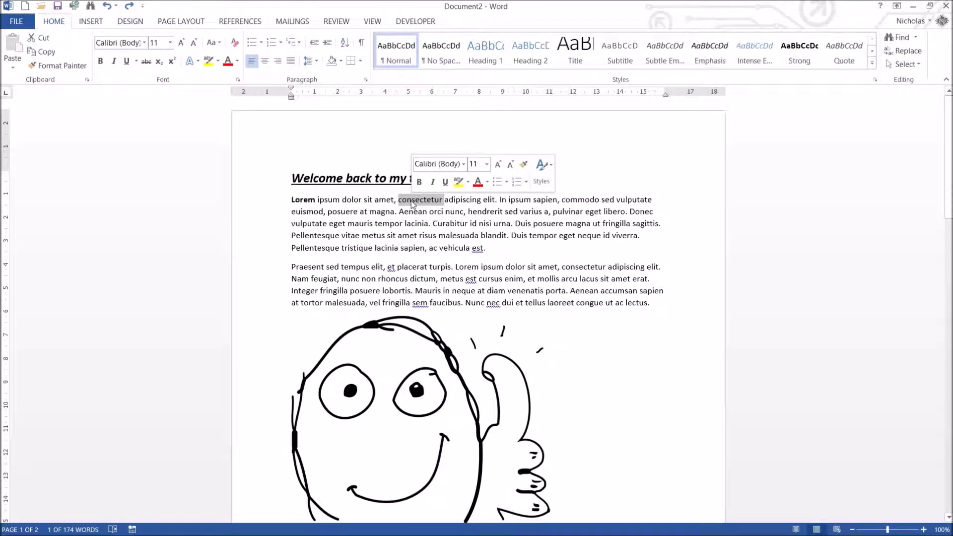
{"action": "left_click", "coordinate": [101, 61]}
{"action": "double_click", "coordinate": [417, 212]}
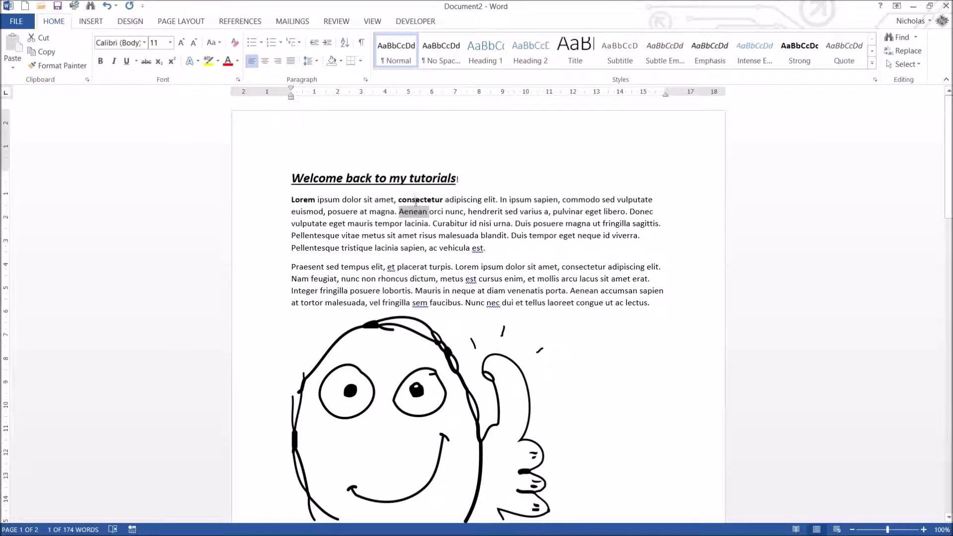
{"action": "left_click", "coordinate": [130, 7]}
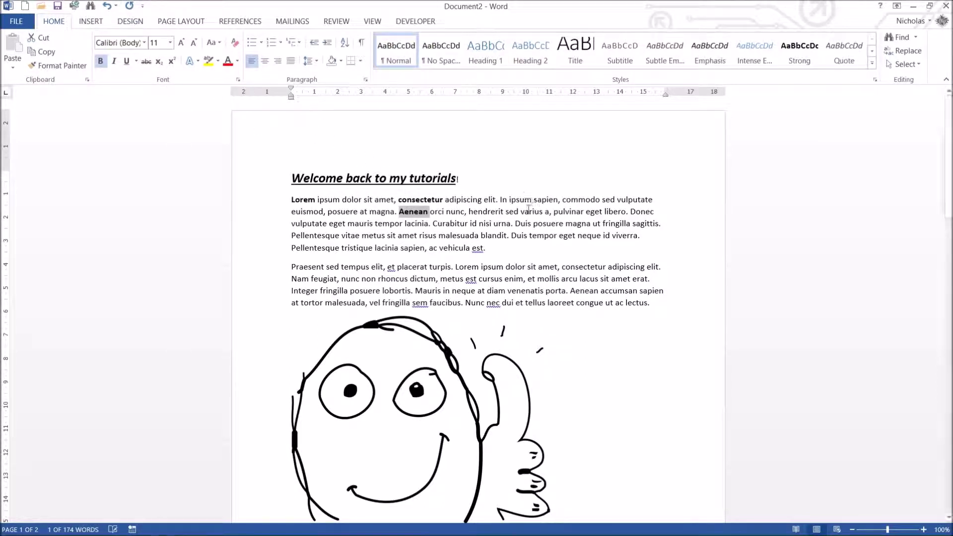
{"action": "double_click", "coordinate": [464, 224]}
{"action": "left_click", "coordinate": [129, 7]}
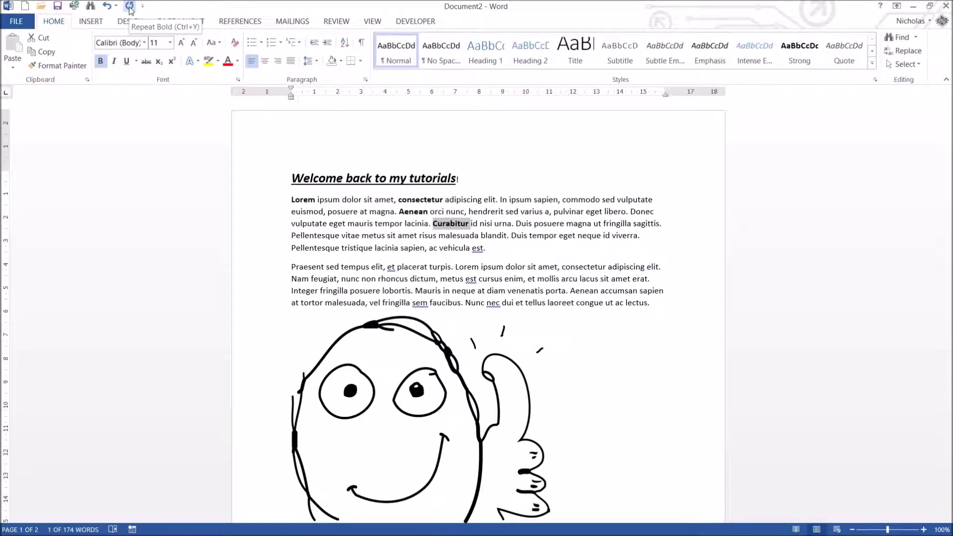
{"action": "left_click", "coordinate": [536, 223]}
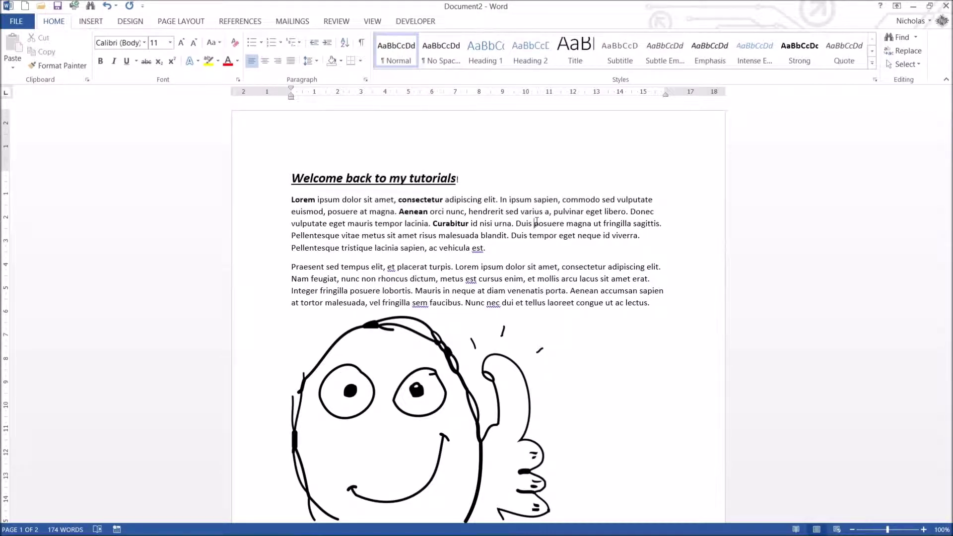
- Select the 'Duis posuere…est.' sentences and add an empty line below the picture
{"action": "left_click", "coordinate": [536, 223]}
{"action": "scroll", "coordinate": [548, 226], "scroll_direction": "down", "scroll_amount": 2}
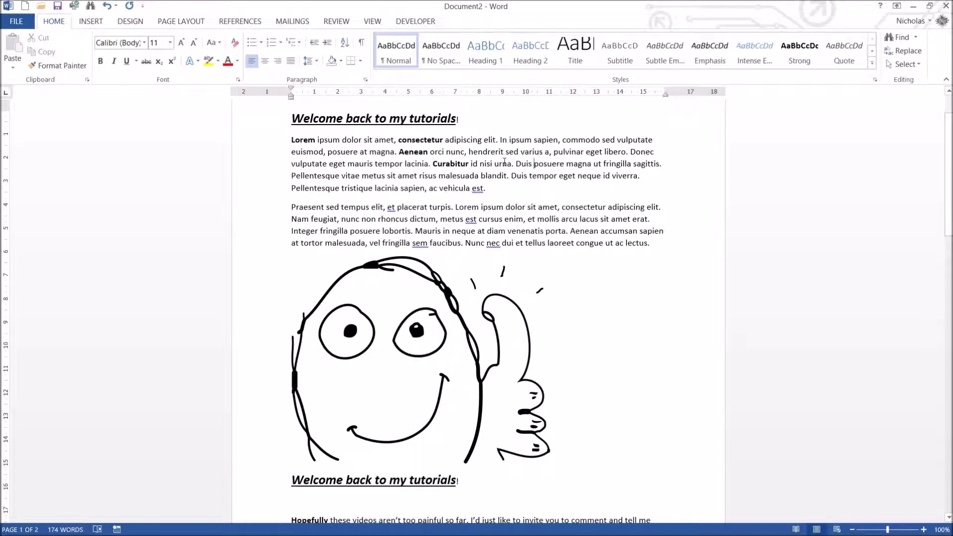
{"action": "left_click_drag", "start_coordinate": [520, 164], "coordinate": [552, 201]}
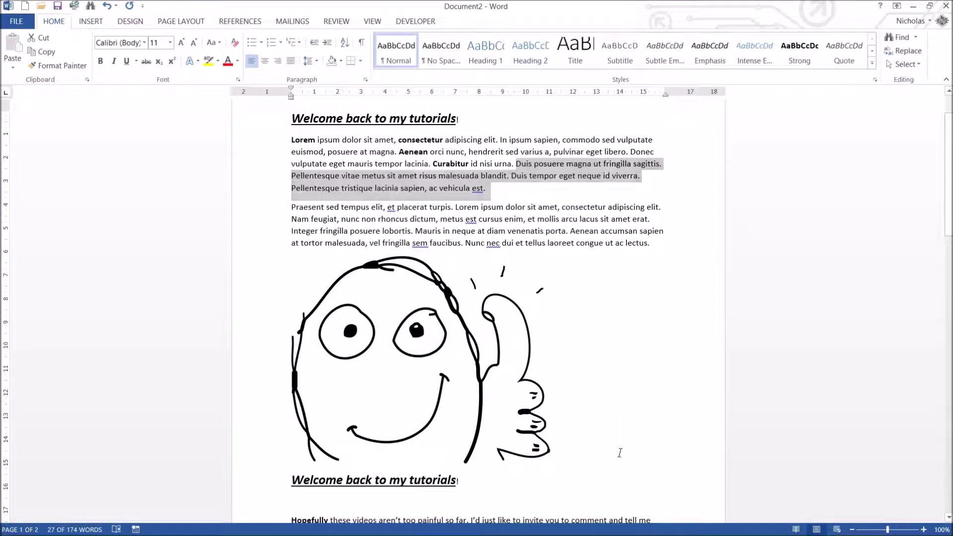
{"action": "left_click", "coordinate": [615, 454]}
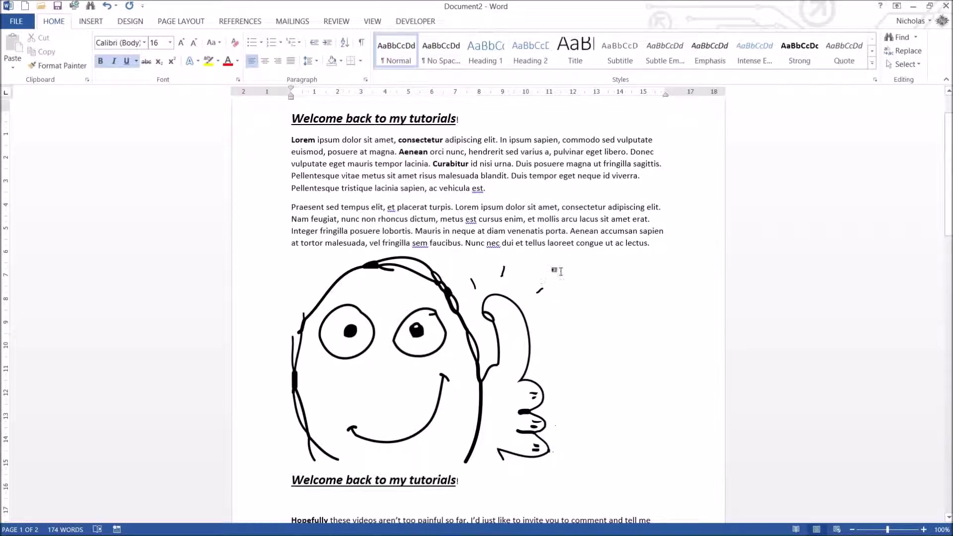
{"action": "scroll", "coordinate": [556, 459], "scroll_direction": "down", "scroll_amount": 2}
{"action": "key", "text": "Return"}
{"action": "key", "text": "Return"}
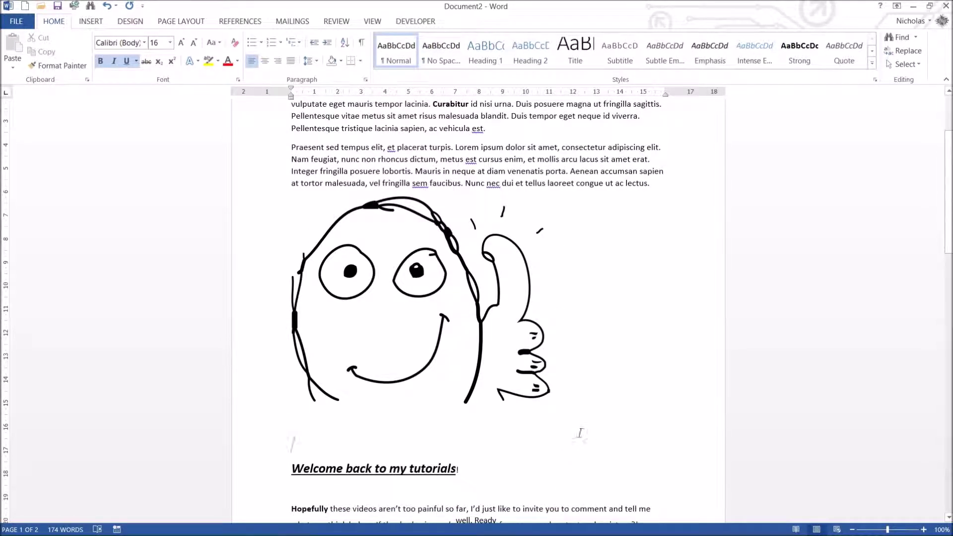
{"action": "scroll", "coordinate": [528, 419], "scroll_direction": "up", "scroll_amount": 1}
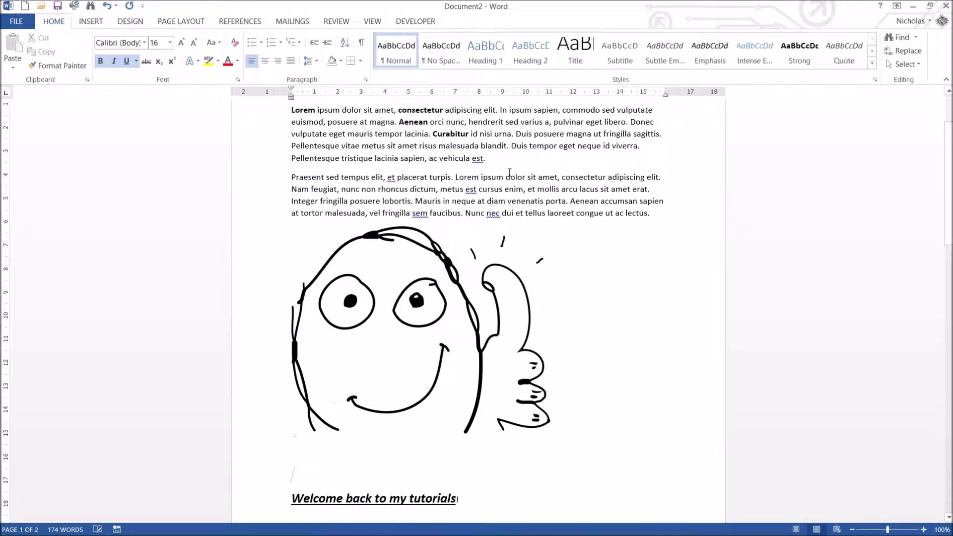
{"action": "left_click_drag", "start_coordinate": [517, 134], "coordinate": [500, 169]}
{"action": "left_click", "coordinate": [44, 52]}
{"action": "left_click", "coordinate": [293, 474]}
- Drag the 'Duis posuere…est.' sentences below the picture, then undo the move
{"action": "left_click_drag", "start_coordinate": [517, 134], "coordinate": [501, 166]}
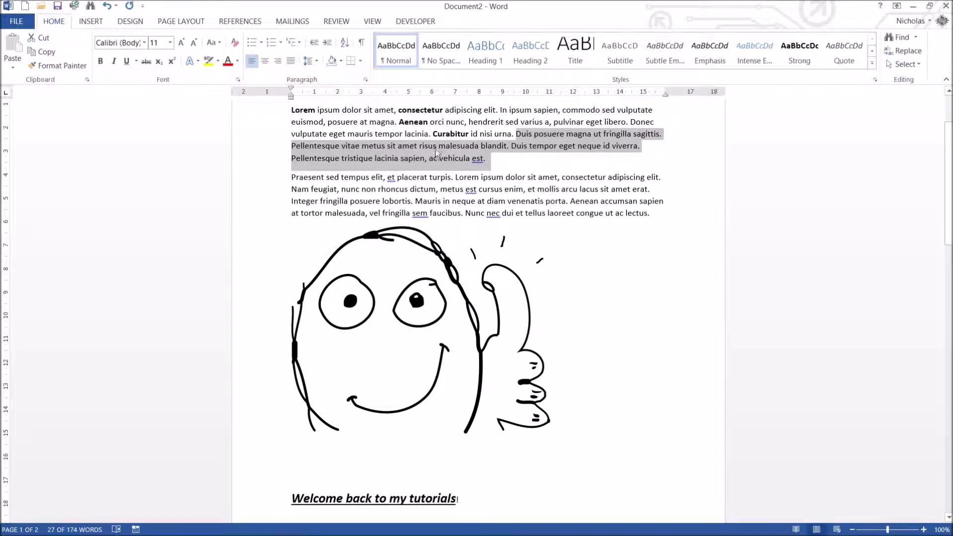
{"action": "left_click_drag", "start_coordinate": [436, 149], "coordinate": [439, 152]}
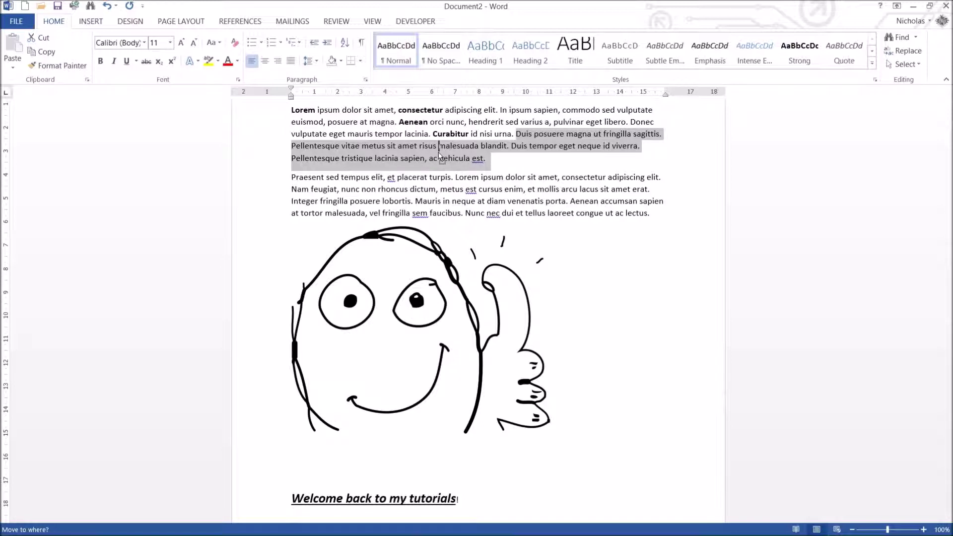
{"action": "mouse_move", "coordinate": [439, 155]}
{"action": "left_mouse_down"}
{"action": "mouse_move", "coordinate": [375, 413]}
{"action": "mouse_move", "coordinate": [339, 471]}
{"action": "left_mouse_up"}
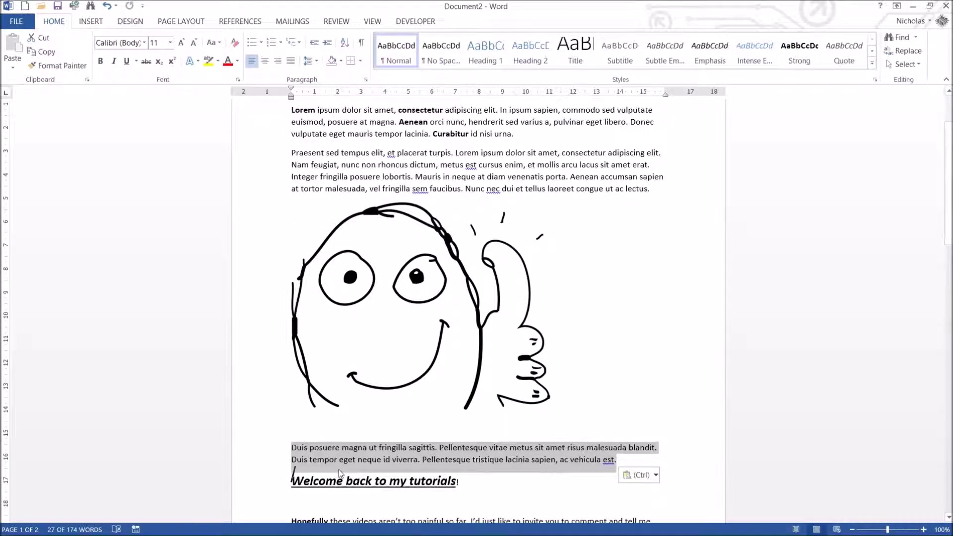
{"action": "left_click", "coordinate": [378, 462]}
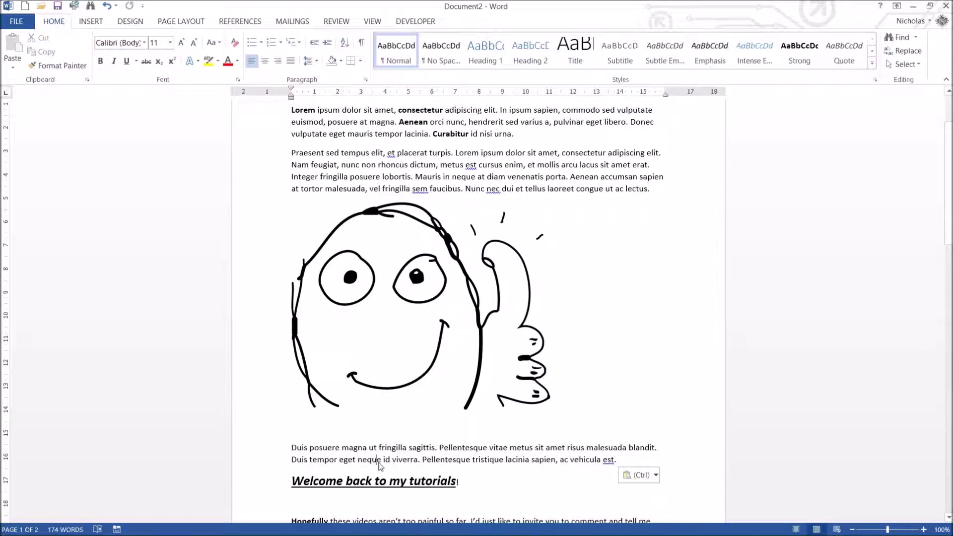
{"action": "key", "text": "ctrl+z"}
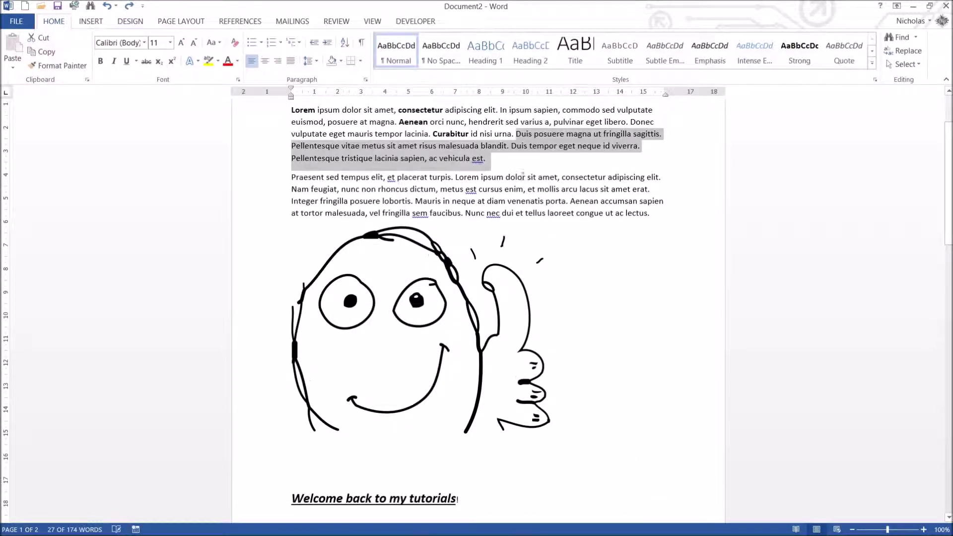
- Cut the sentences and paste them above the heading, then undo the paste
{"action": "left_click_drag", "start_coordinate": [555, 158], "coordinate": [523, 142]}
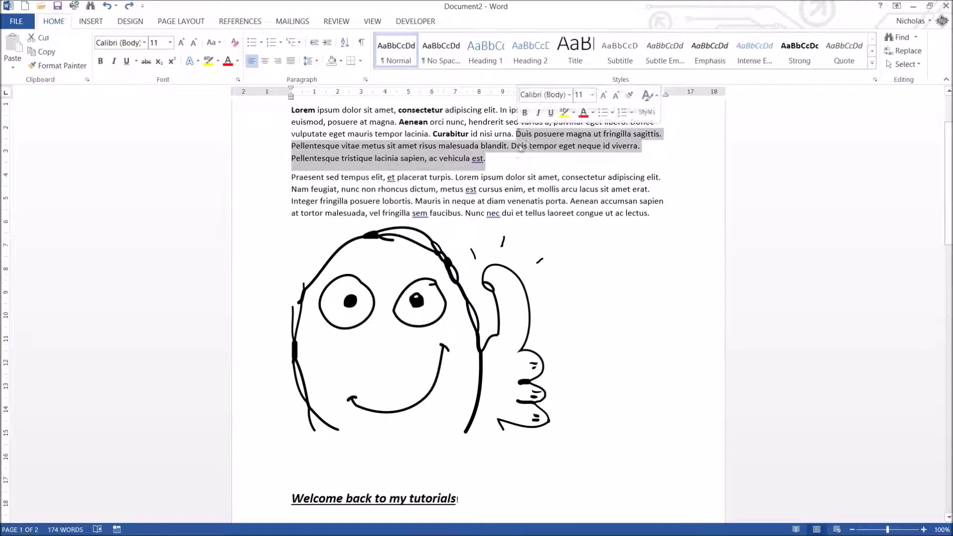
{"action": "left_click", "coordinate": [39, 38]}
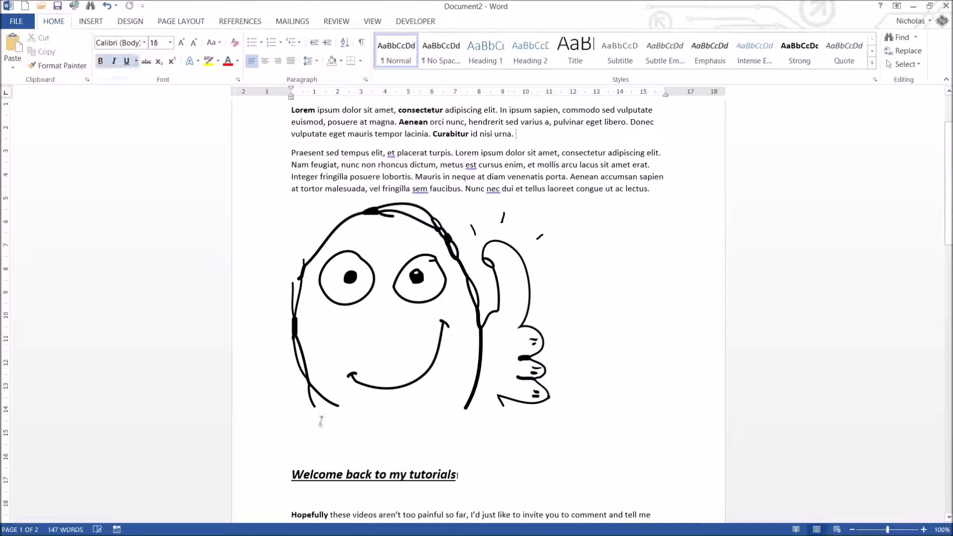
{"action": "left_click", "coordinate": [13, 45]}
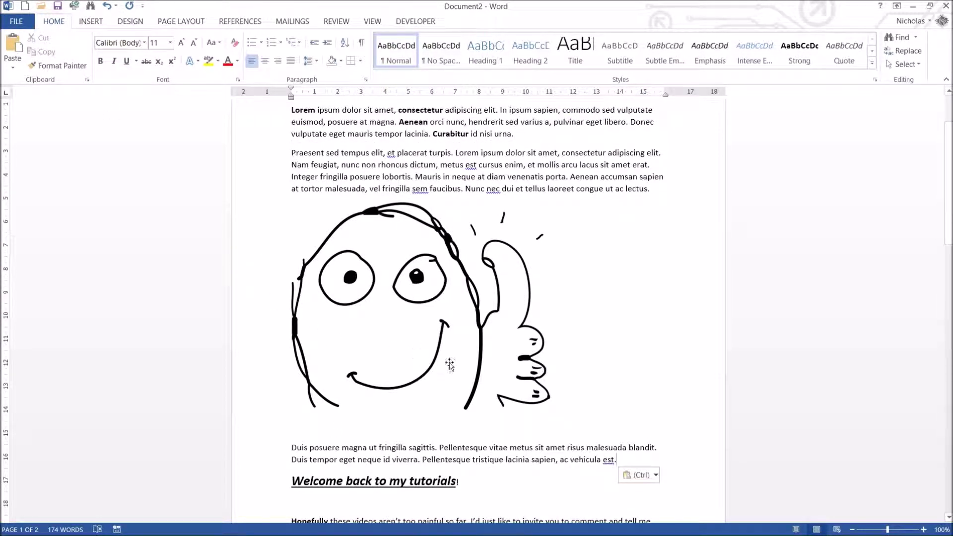
{"action": "key", "text": "ctrl+z"}
{"action": "key", "text": "ctrl+z"}
{"action": "left_click", "coordinate": [525, 158]}
- Drag the sentences below the picture again, undo once, then drop them above the heading
{"action": "left_click_drag", "start_coordinate": [524, 158], "coordinate": [427, 474]}
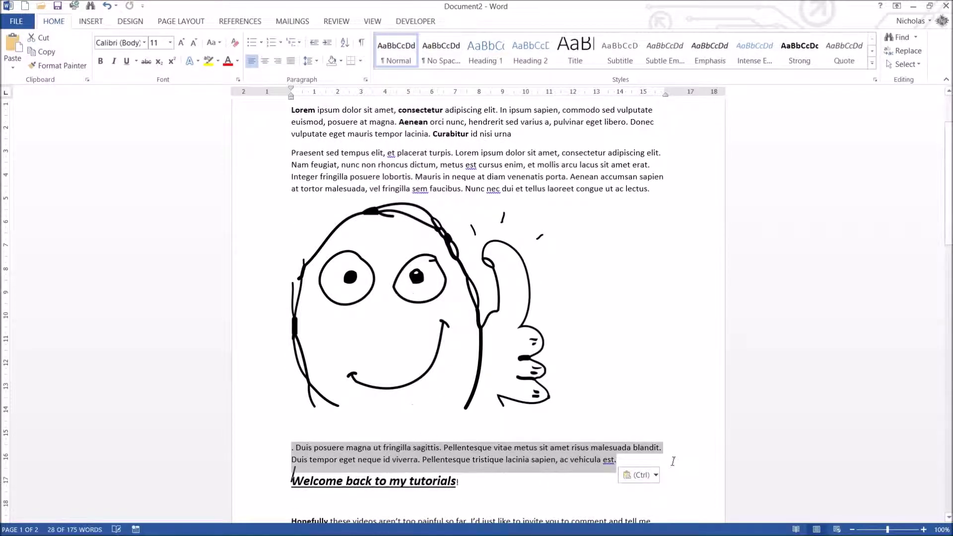
{"action": "left_click", "coordinate": [634, 460]}
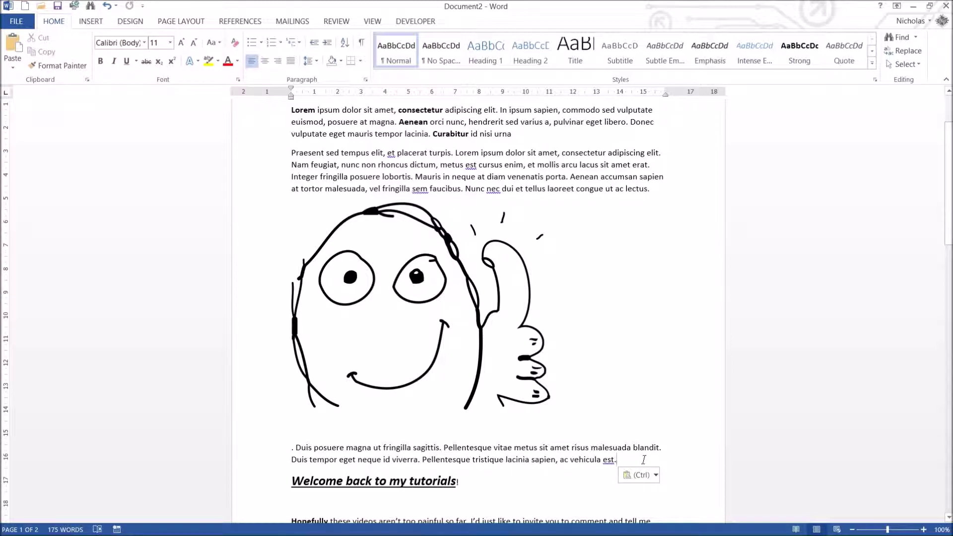
{"action": "key", "text": "ctrl+z"}
{"action": "key", "text": "ctrl+z"}
{"action": "left_click", "coordinate": [603, 185]}
{"action": "left_click_drag", "start_coordinate": [516, 134], "coordinate": [485, 472]}
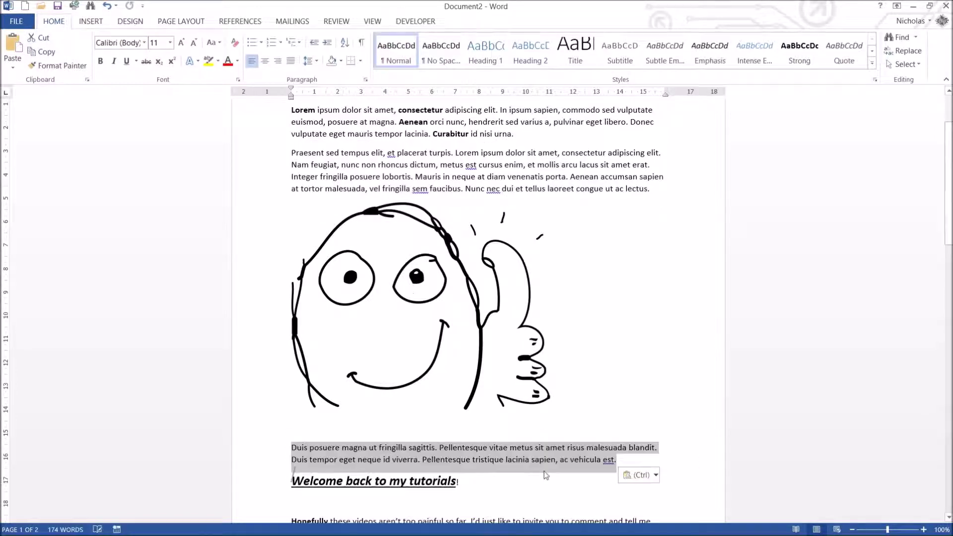
{"action": "left_click", "coordinate": [691, 433]}
{"action": "left_click_drag", "start_coordinate": [616, 460], "coordinate": [287, 448]}
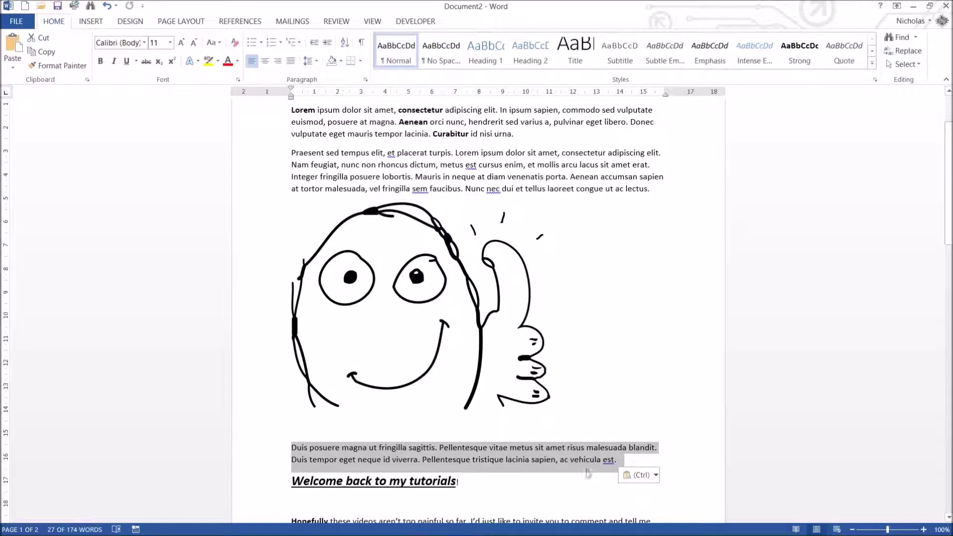
- Copy the 'Welcome back to my tutorials!' heading, paste it below, then undo the paste
{"action": "scroll", "coordinate": [571, 446], "scroll_direction": "down", "scroll_amount": 4}
{"action": "left_click", "coordinate": [496, 364]}
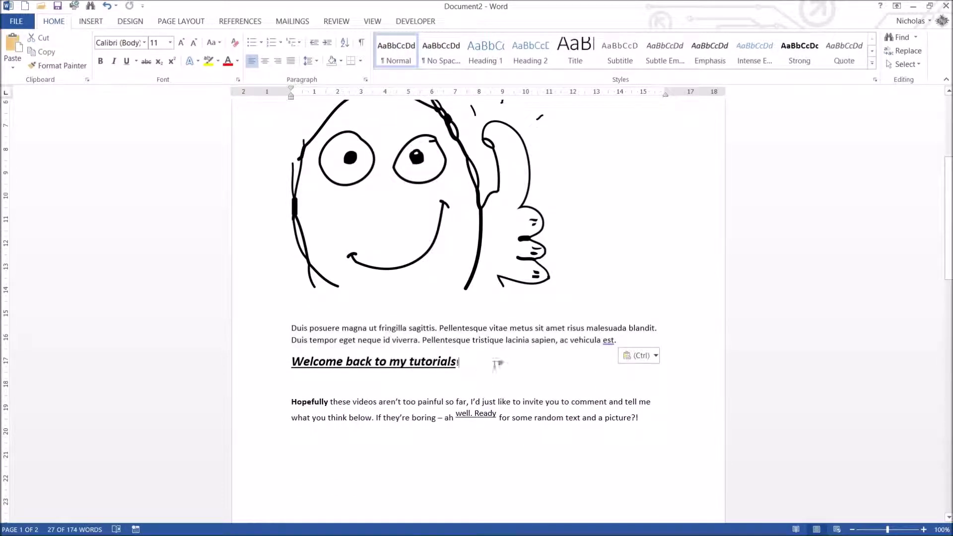
{"action": "left_click", "coordinate": [288, 365]}
{"action": "mouse_move", "coordinate": [317, 362]}
{"action": "left_mouse_down"}
{"action": "mouse_move", "coordinate": [304, 399]}
{"action": "mouse_move", "coordinate": [327, 361]}
{"action": "left_mouse_up"}
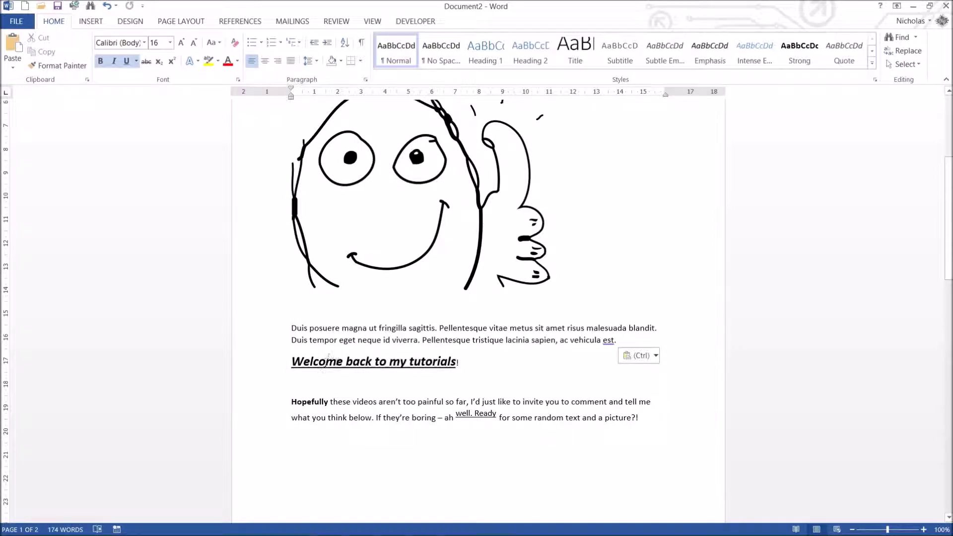
{"action": "triple_click", "coordinate": [327, 360]}
{"action": "key", "text": "ctrl+c"}
{"action": "left_click", "coordinate": [294, 381]}
{"action": "key", "text": "ctrl+v"}
{"action": "key", "text": "ctrl+z"}
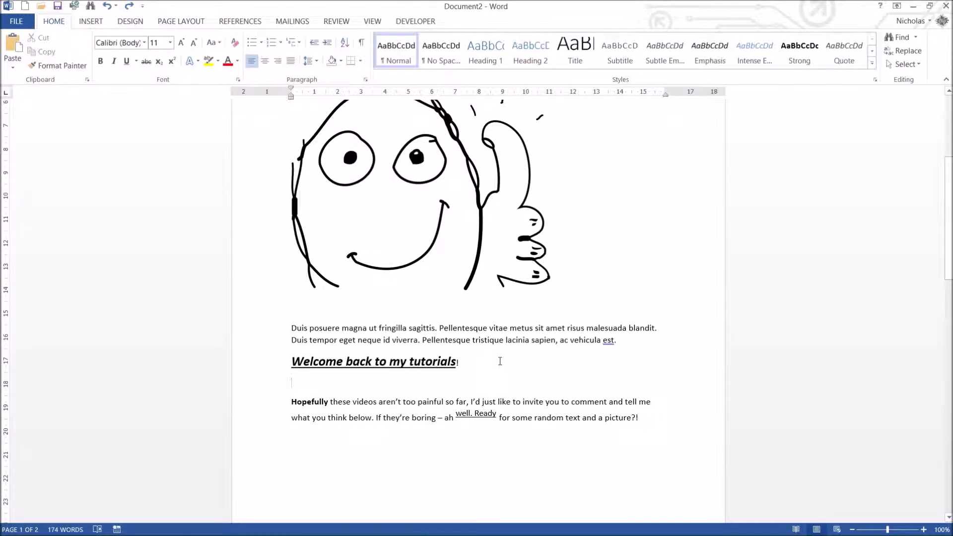
- Ctrl-drag a heading copy to the line below and repeat it for further copies
{"action": "left_click_drag", "start_coordinate": [459, 361], "coordinate": [293, 363]}
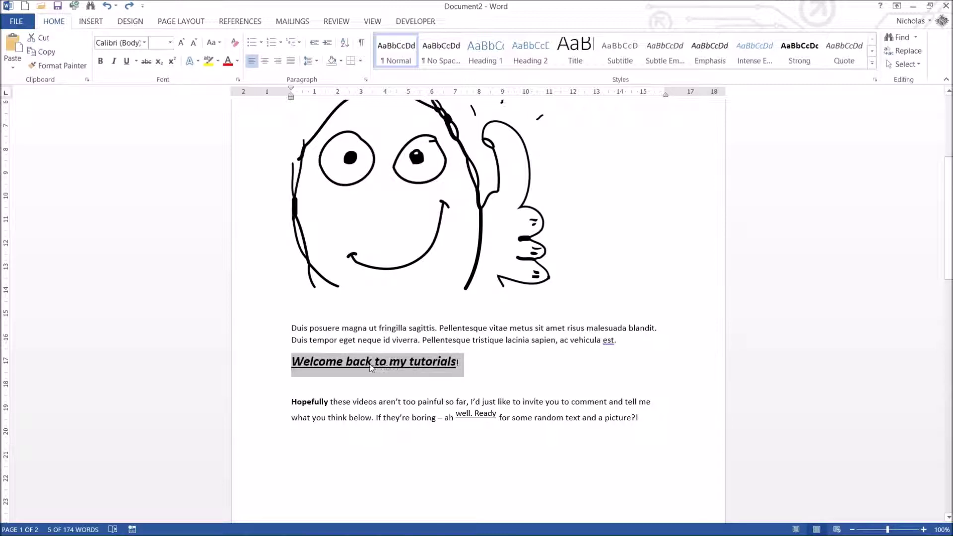
{"action": "left_click_drag", "start_coordinate": [373, 368], "coordinate": [373, 394]}
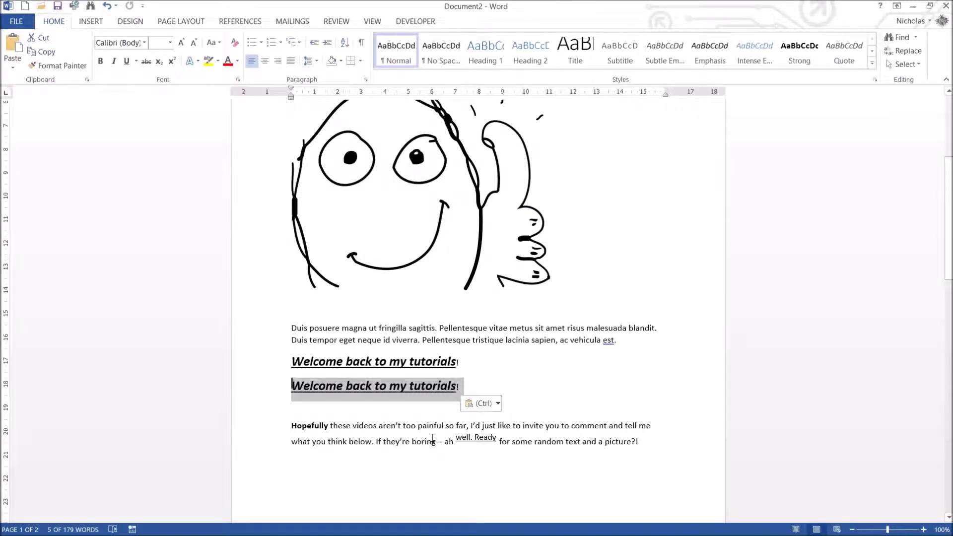
{"action": "left_click", "coordinate": [409, 399]}
{"action": "key", "text": "shift+Up"}
{"action": "left_click_drag", "start_coordinate": [338, 401], "coordinate": [360, 485]}
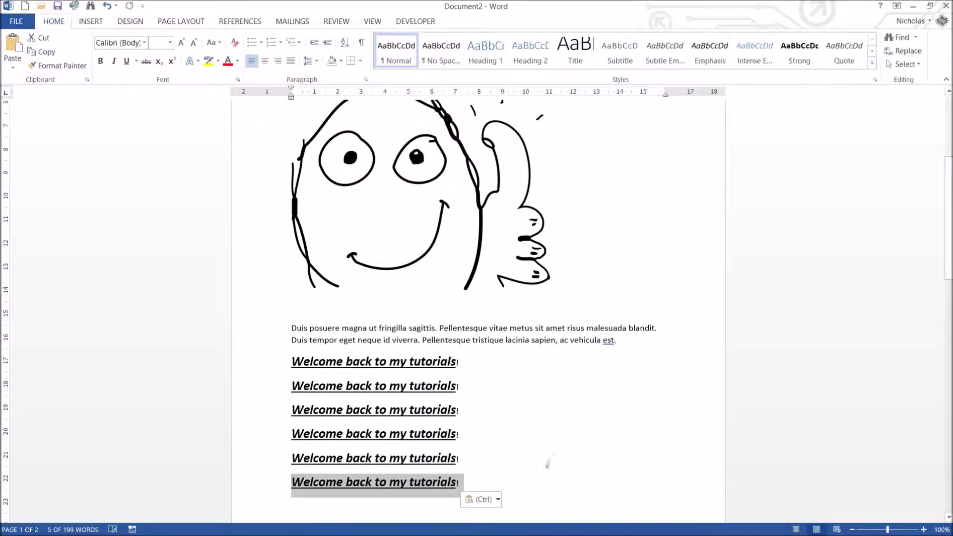
{"action": "left_click", "coordinate": [513, 373]}
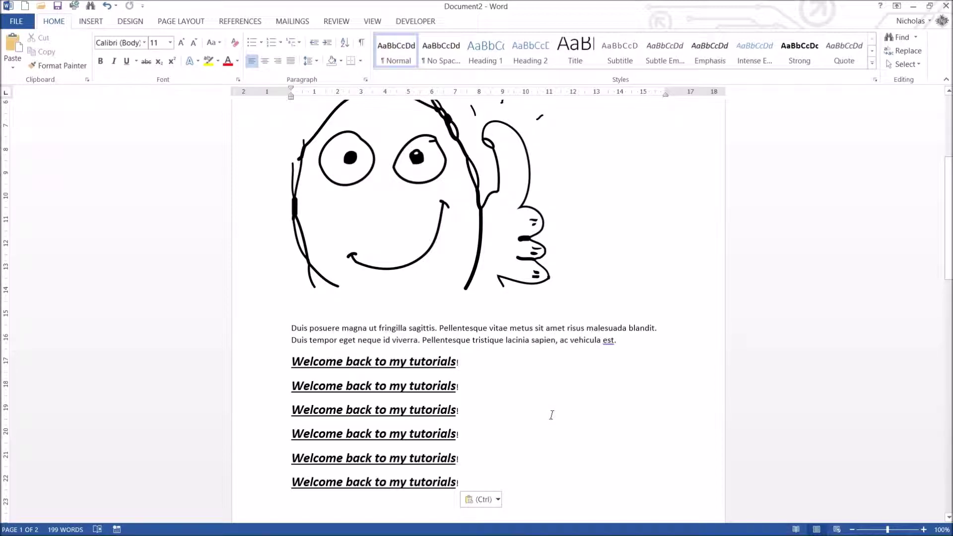
- Undo the last heading copy and backspace away another, undoing the over-deletion into the first heading
{"action": "key", "text": "ctrl+z"}
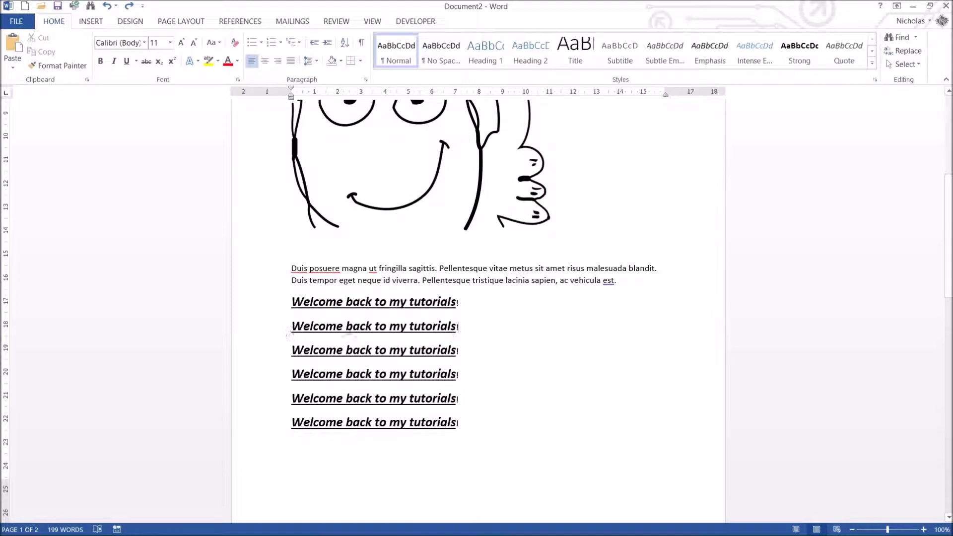
{"action": "key", "text": "BackSpace"}
{"action": "key", "text": "BackSpace"}
{"action": "key", "text": "BackSpace"}
{"action": "key", "text": "BackSpace"}
{"action": "key", "text": "BackSpace"}
{"action": "key", "text": "BackSpace"}
{"action": "key", "text": "BackSpace"}
{"action": "key", "text": "BackSpace"}
{"action": "key", "text": "BackSpace"}
{"action": "key", "text": "BackSpace"}
{"action": "key", "text": "BackSpace"}
{"action": "key", "text": "BackSpace"}
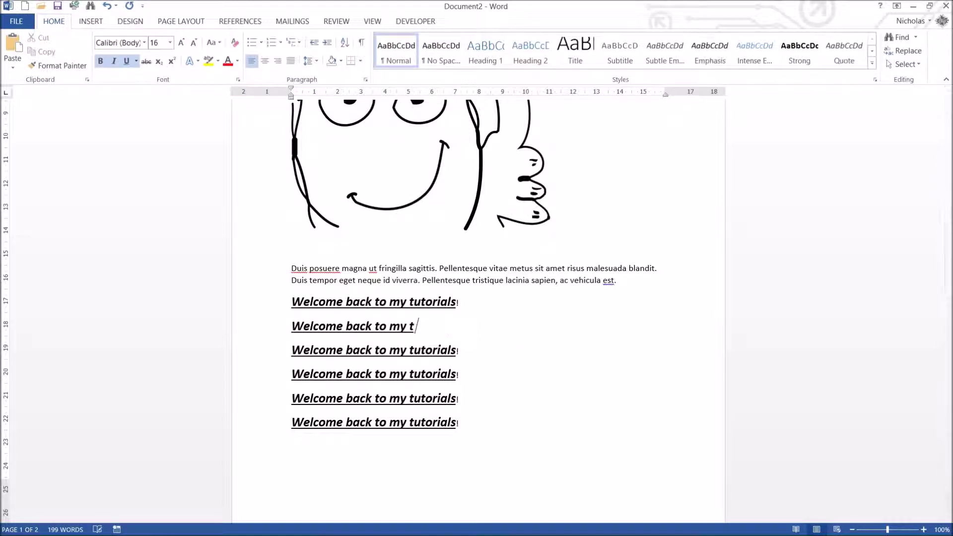
{"action": "key", "text": "BackSpace"}
{"action": "key", "text": "BackSpace"}
{"action": "key", "text": "BackSpace"}
{"action": "key", "text": "BackSpace"}
{"action": "key", "text": "BackSpace"}
{"action": "key", "text": "BackSpace"}
{"action": "key", "text": "BackSpace"}
{"action": "key", "text": "BackSpace"}
{"action": "key", "text": "BackSpace"}
{"action": "key", "text": "BackSpace"}
{"action": "key", "text": "BackSpace"}
{"action": "key", "text": "BackSpace"}
{"action": "key", "text": "BackSpace"}
{"action": "key", "text": "BackSpace"}
{"action": "key", "text": "BackSpace"}
{"action": "key", "text": "BackSpace"}
{"action": "key", "text": "BackSpace"}
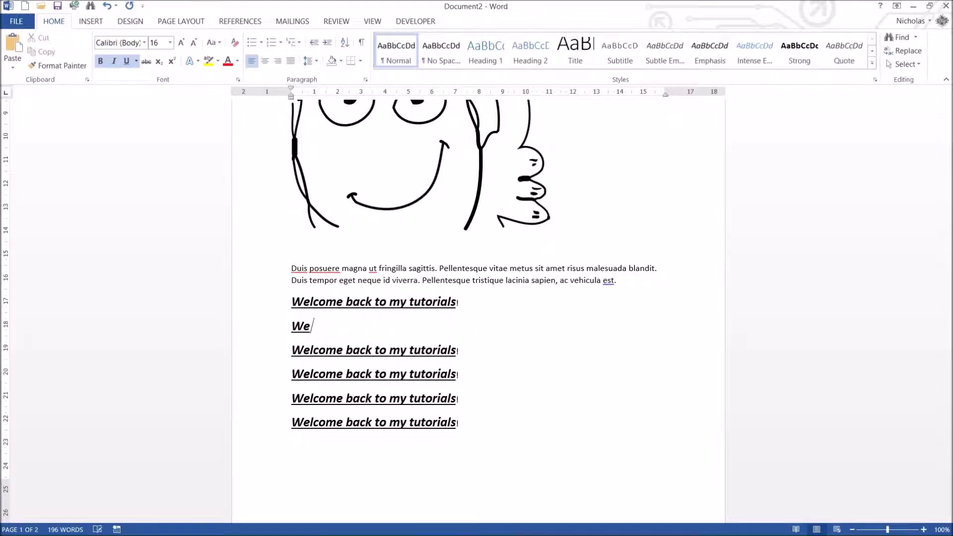
{"action": "key", "text": "BackSpace"}
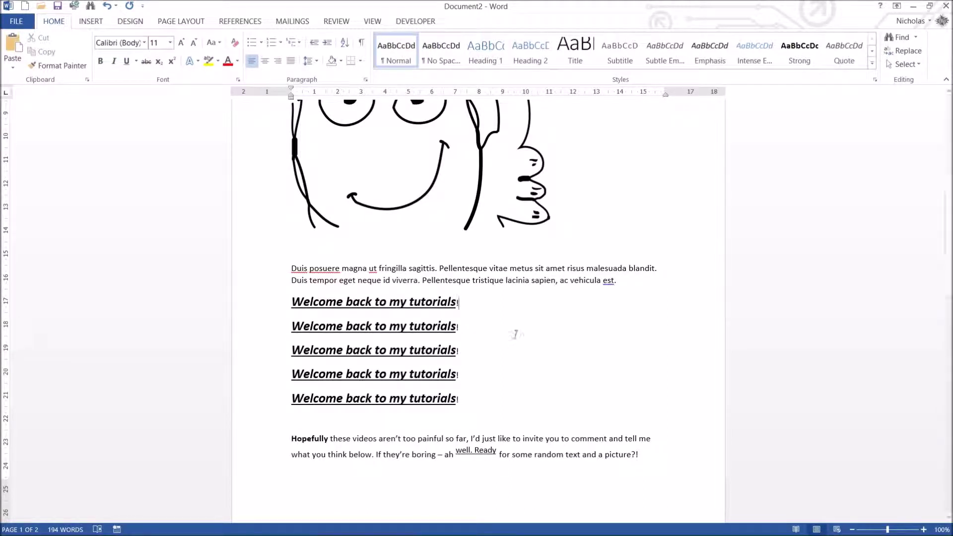
{"action": "left_click", "coordinate": [494, 330]}
{"action": "key", "text": "BackSpace"}
{"action": "key", "text": "BackSpace"}
{"action": "key", "text": "BackSpace"}
{"action": "key", "text": "BackSpace"}
{"action": "key", "text": "BackSpace"}
{"action": "key", "text": "BackSpace"}
{"action": "key", "text": "BackSpace"}
{"action": "key", "text": "BackSpace"}
{"action": "key", "text": "BackSpace"}
{"action": "key", "text": "BackSpace"}
{"action": "key", "text": "BackSpace"}
{"action": "key", "text": "BackSpace"}
{"action": "key", "text": "BackSpace"}
{"action": "key", "text": "BackSpace"}
{"action": "key", "text": "BackSpace"}
{"action": "key", "text": "BackSpace"}
{"action": "key", "text": "BackSpace"}
{"action": "key", "text": "BackSpace"}
{"action": "key", "text": "BackSpace"}
{"action": "key", "text": "BackSpace"}
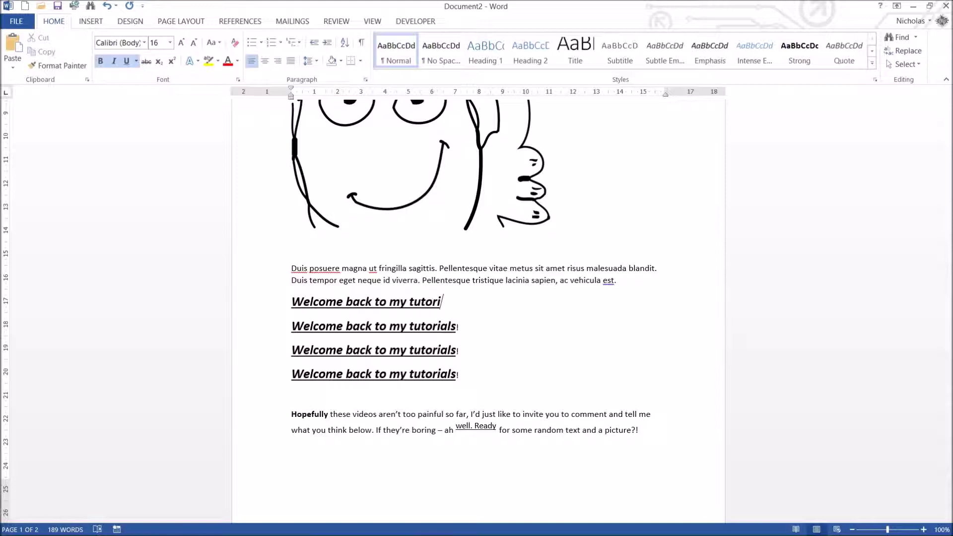
{"action": "left_click", "coordinate": [107, 6]}
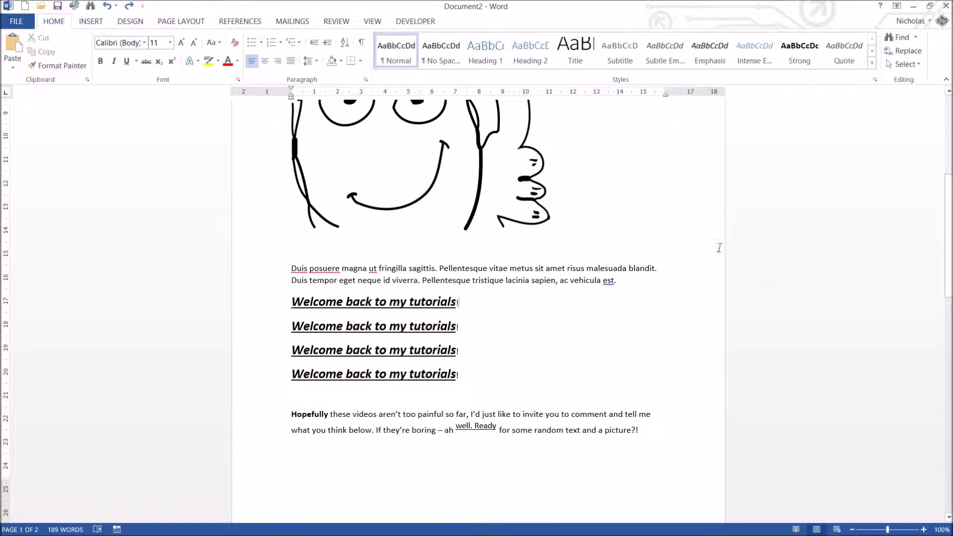
- Delete the extra heading lines until only two headings remain
{"action": "left_click", "coordinate": [258, 307]}
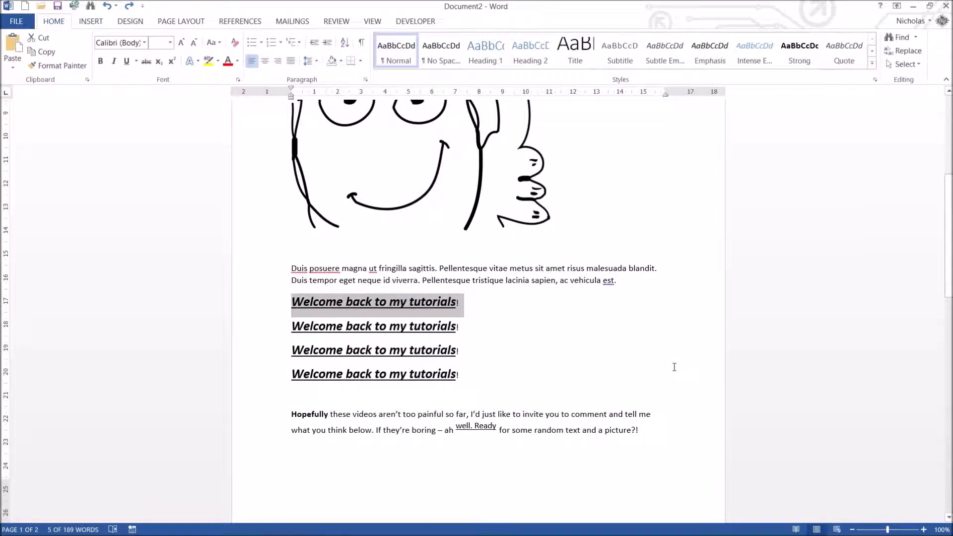
{"action": "key", "text": "Delete"}
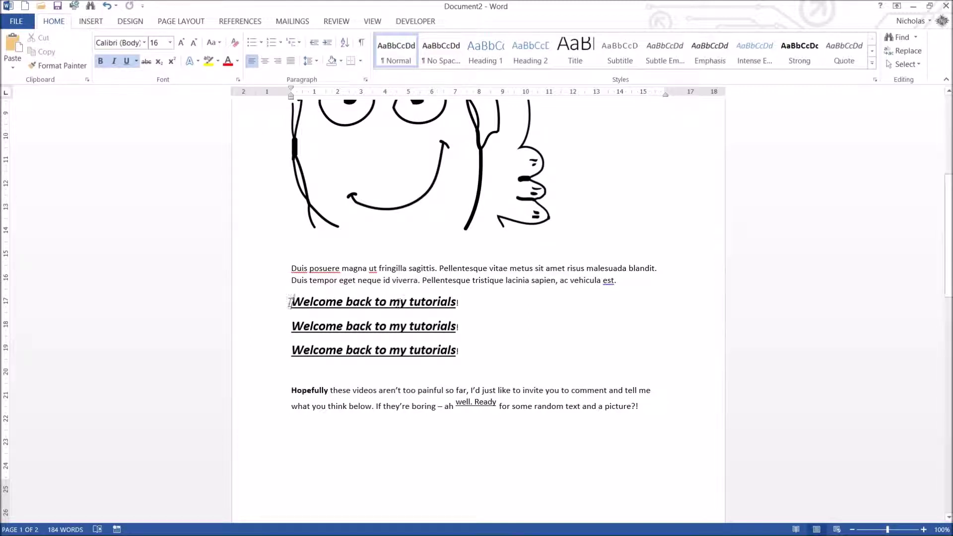
{"action": "key", "text": "Delete"}
{"action": "key", "text": "Delete"}
{"action": "key", "text": "Delete"}
{"action": "key", "text": "Delete"}
{"action": "key", "text": "Delete"}
{"action": "key", "text": "Delete"}
{"action": "key", "text": "Delete"}
{"action": "key", "text": "Delete"}
{"action": "key", "text": "Delete"}
{"action": "key", "text": "Delete"}
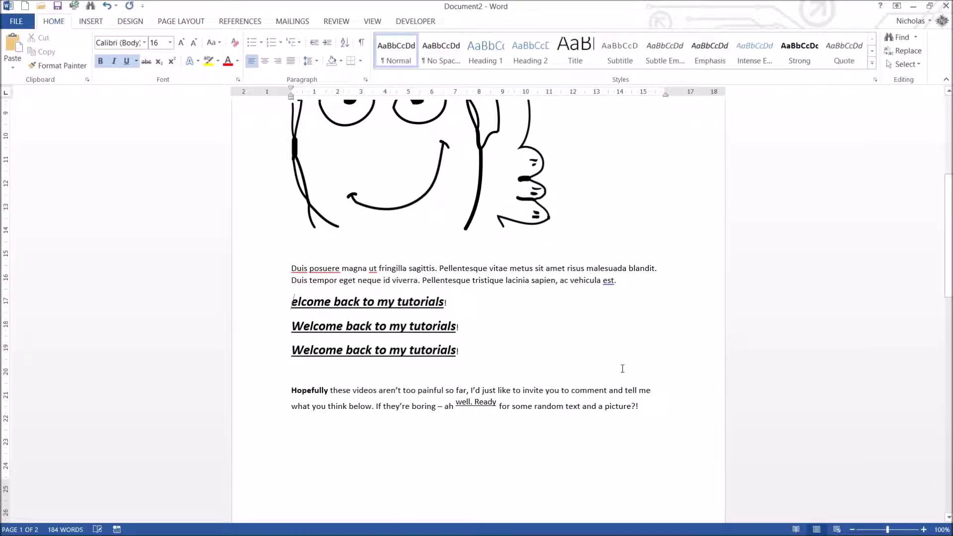
{"action": "key", "text": "Delete"}
{"action": "key", "text": "Delete"}
{"action": "key", "text": "Delete"}
{"action": "key", "text": "Delete"}
{"action": "key", "text": "Delete"}
{"action": "key", "text": "Delete"}
{"action": "key", "text": "Delete"}
{"action": "key", "text": "Delete"}
{"action": "key", "text": "Delete"}
{"action": "key", "text": "Delete"}
{"action": "key", "text": "Delete"}
{"action": "key", "text": "Delete"}
{"action": "key", "text": "Delete"}
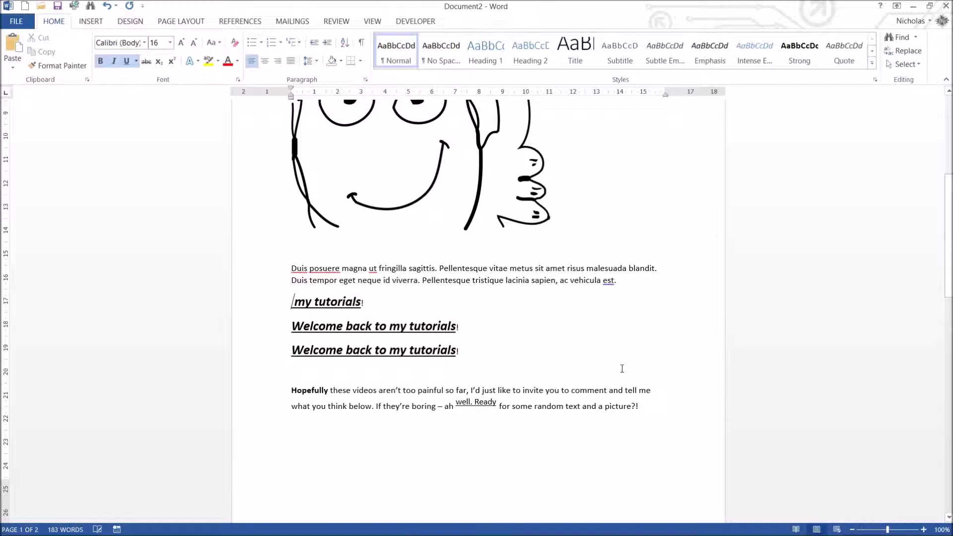
{"action": "key", "text": "Delete"}
{"action": "key", "text": "Delete"}
{"action": "key", "text": "Delete"}
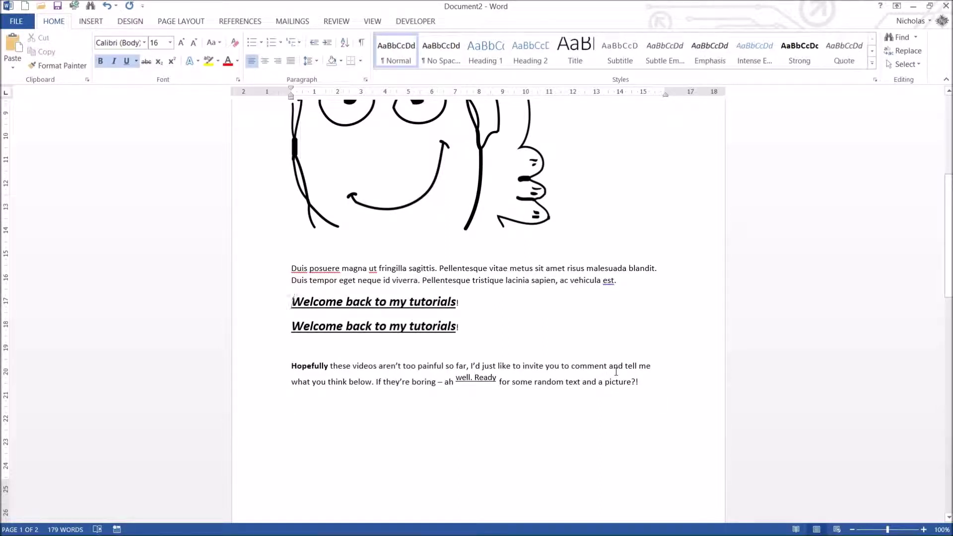
{"action": "scroll", "coordinate": [612, 372], "scroll_direction": "up", "scroll_amount": 3}
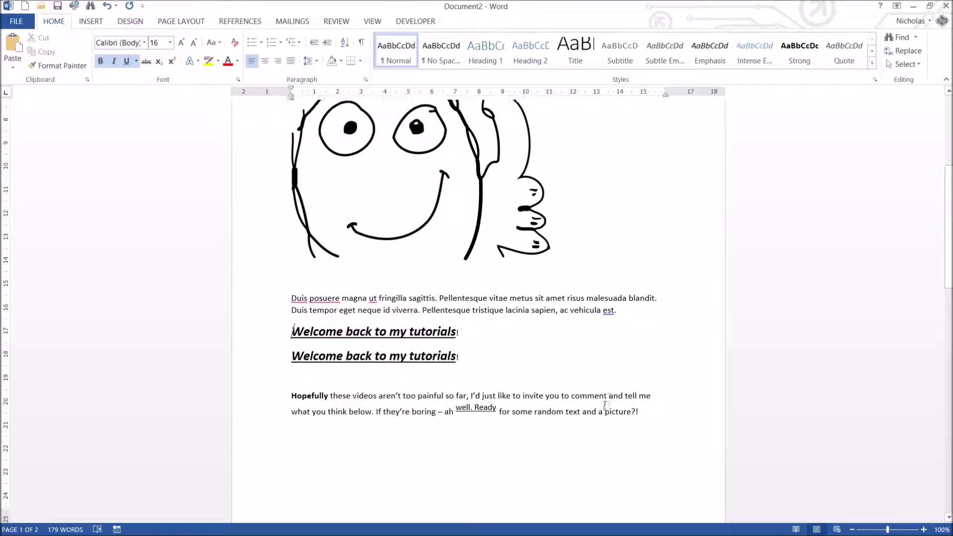
{"action": "left_click", "coordinate": [649, 306]}
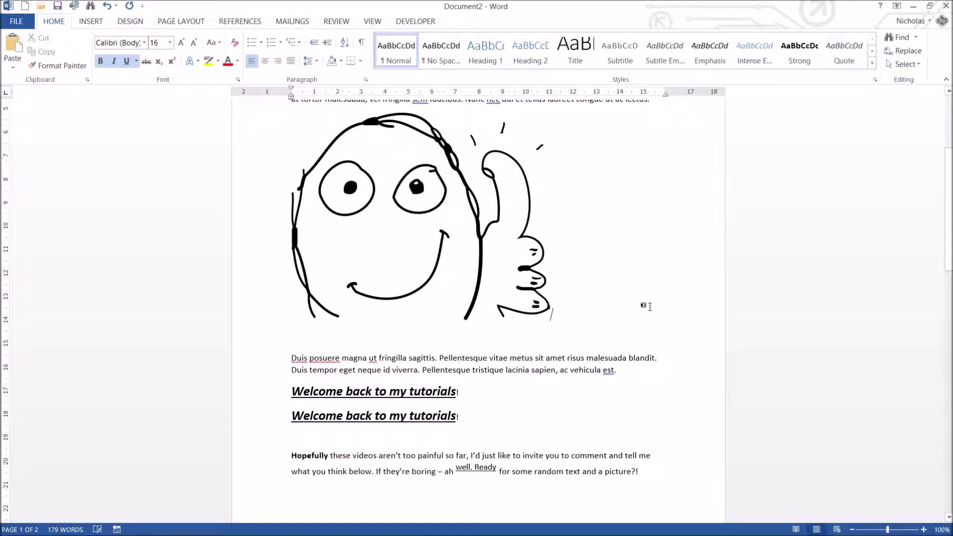
{"action": "scroll", "coordinate": [630, 323], "scroll_direction": "up", "scroll_amount": 2}
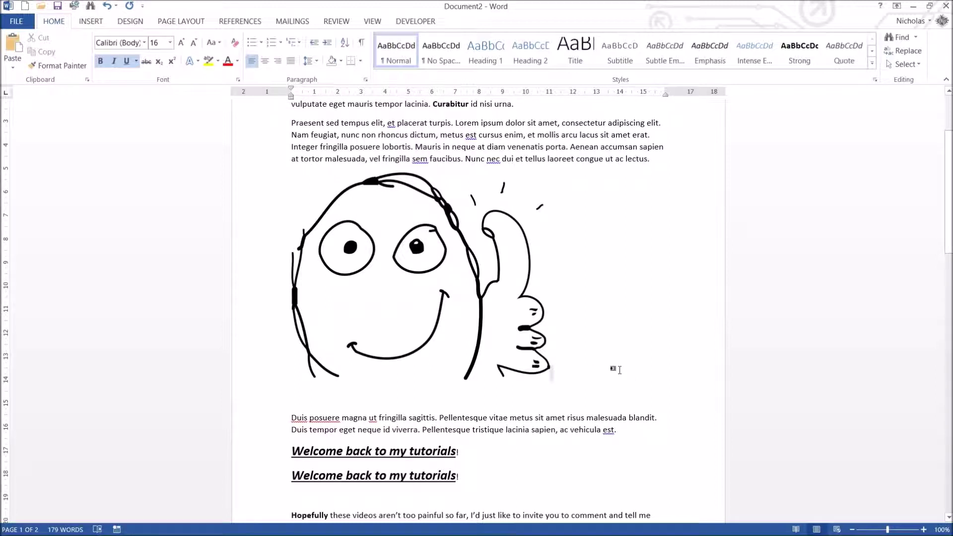
{"action": "left_click", "coordinate": [545, 370]}
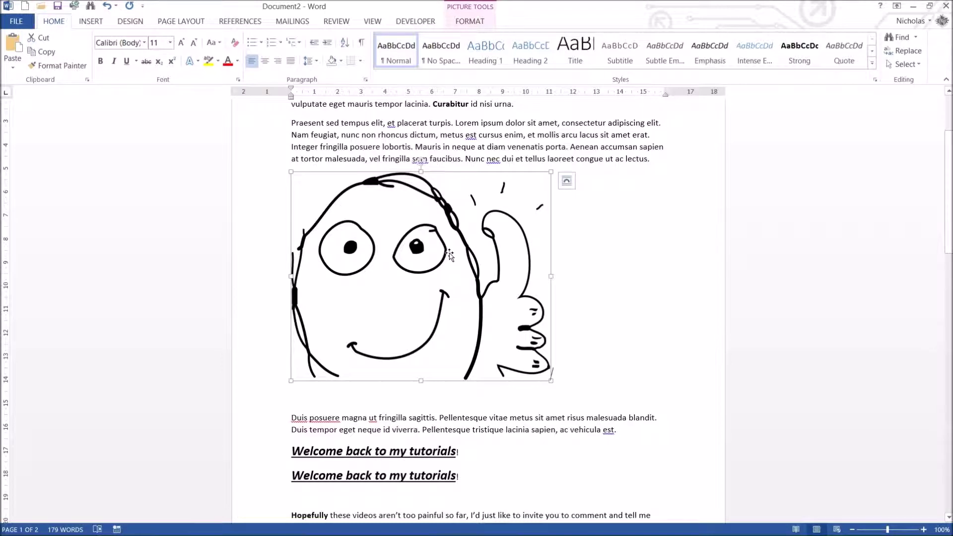
{"action": "key", "text": "Delete"}
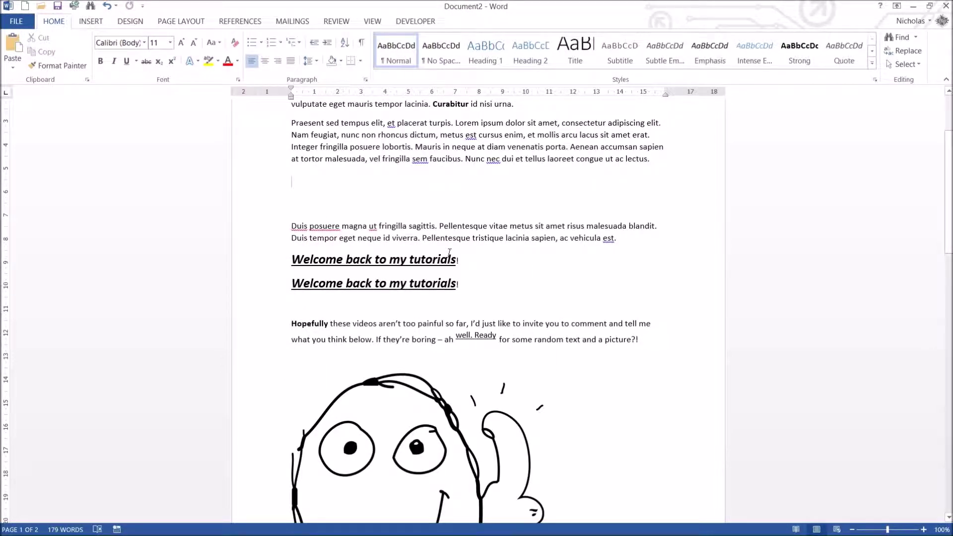
{"action": "left_click", "coordinate": [106, 6]}
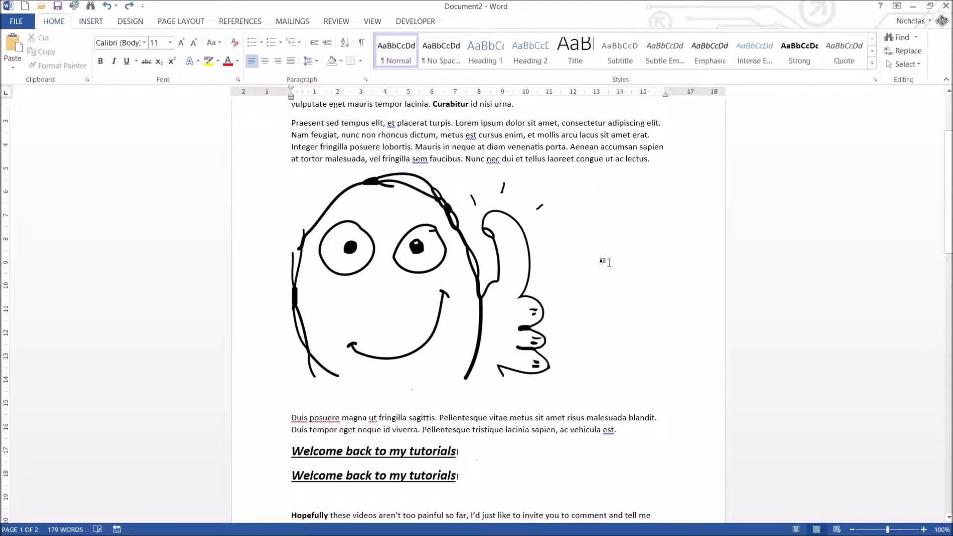
{"action": "left_click", "coordinate": [477, 281]}
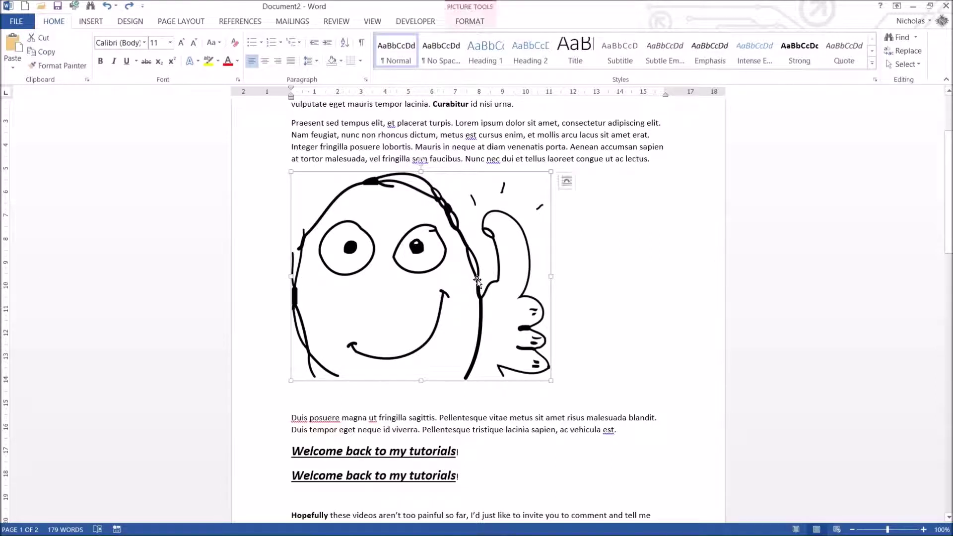
{"action": "key", "text": "Delete"}
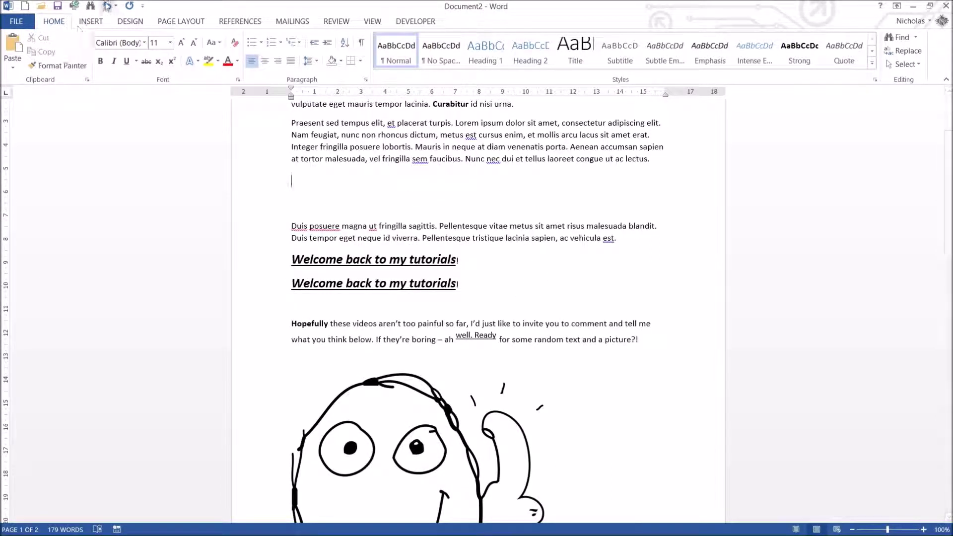
{"action": "left_click", "coordinate": [106, 6]}
{"action": "key", "text": "ctrl+z"}
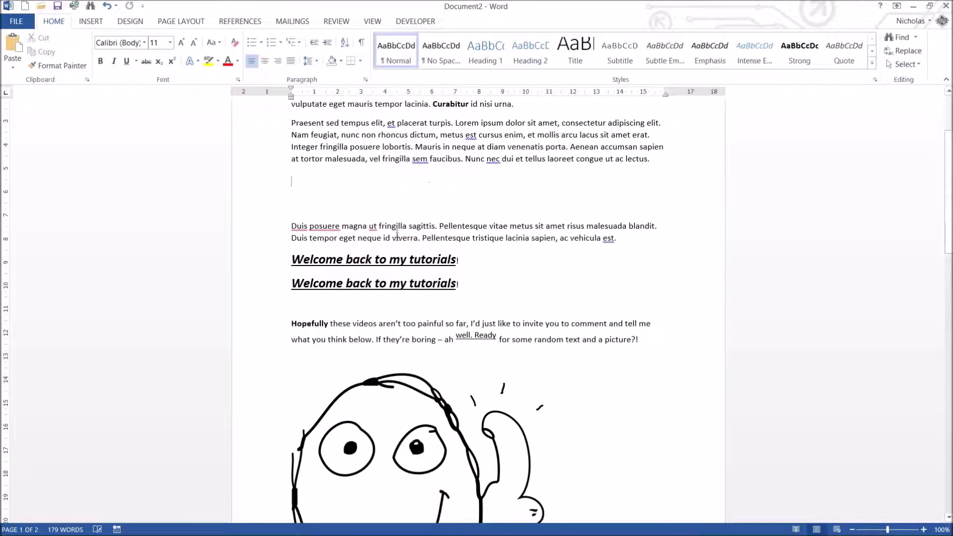
{"action": "left_click", "coordinate": [107, 6]}
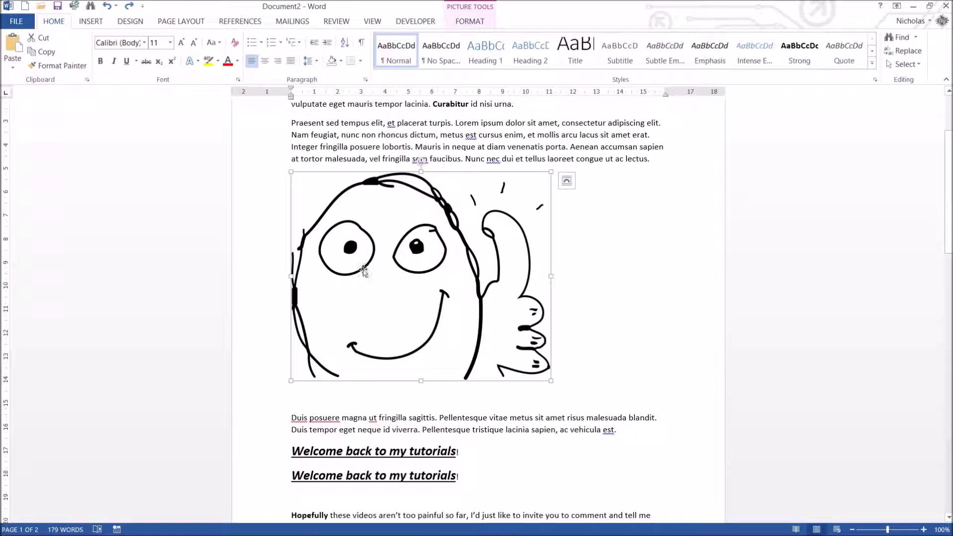
{"action": "key", "text": "Delete"}
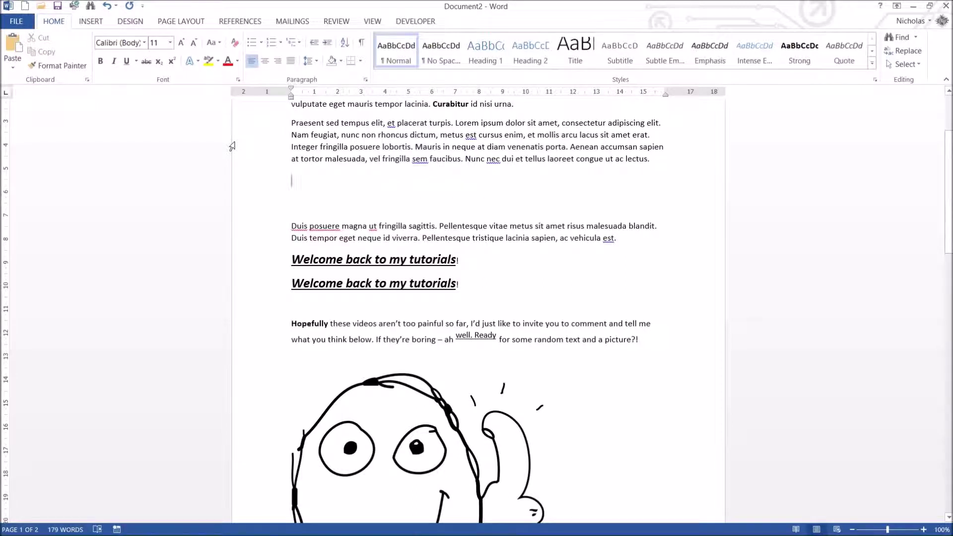
{"action": "left_click", "coordinate": [106, 5]}
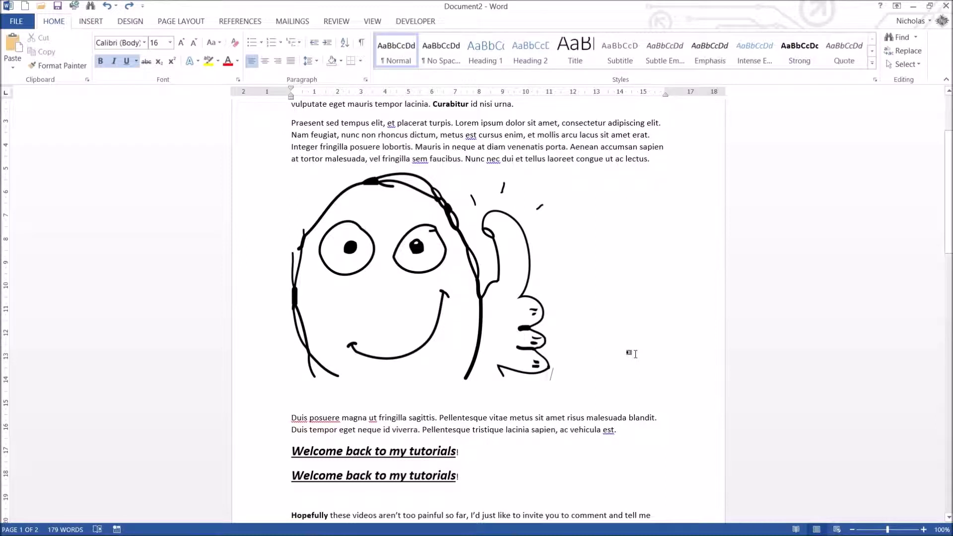
{"action": "left_click", "coordinate": [706, 450]}
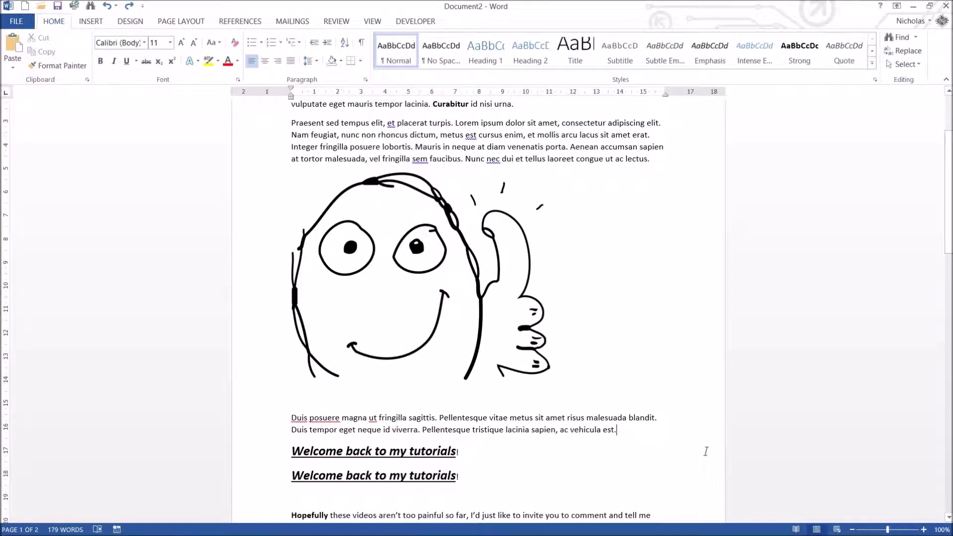